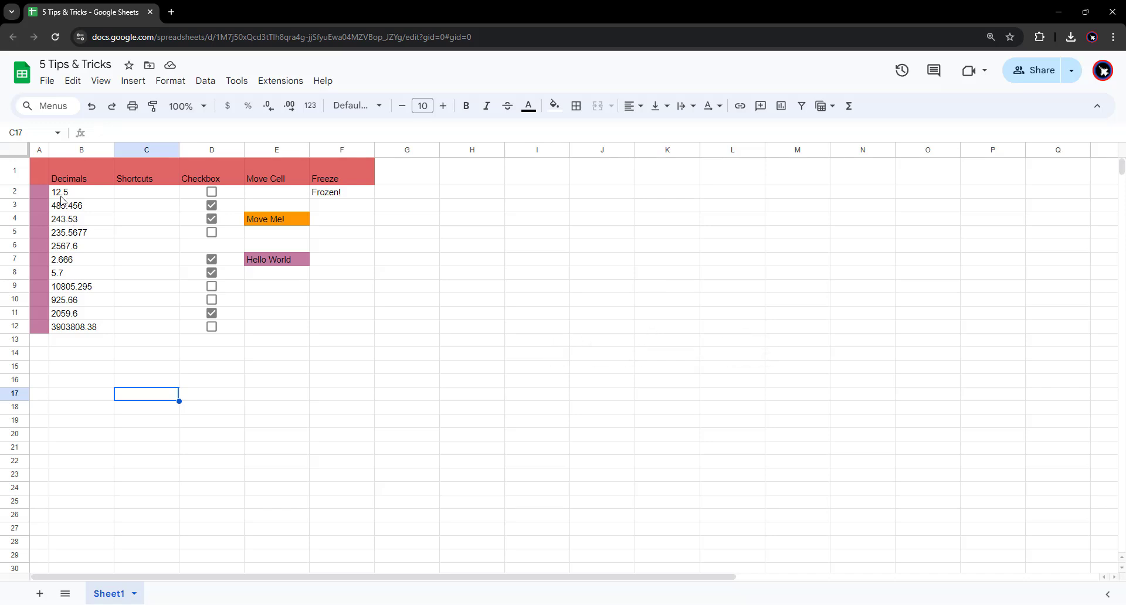
Format the values in B2:B12 of the Decimals column with the Number format
{"action": "left_click", "coordinate": [91, 332]}
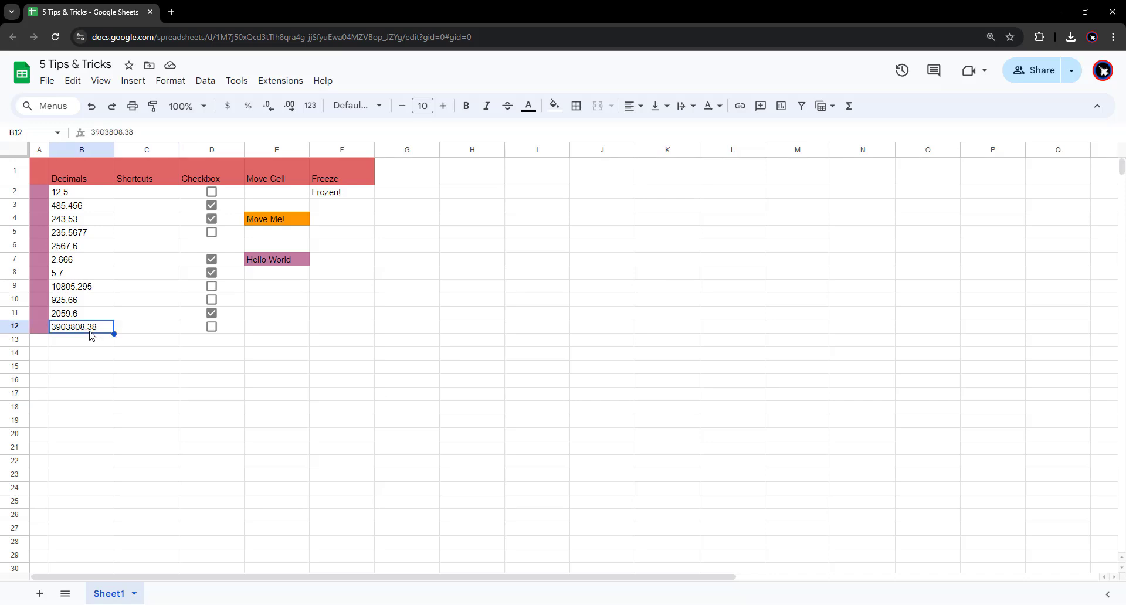
{"action": "left_click", "coordinate": [88, 293]}
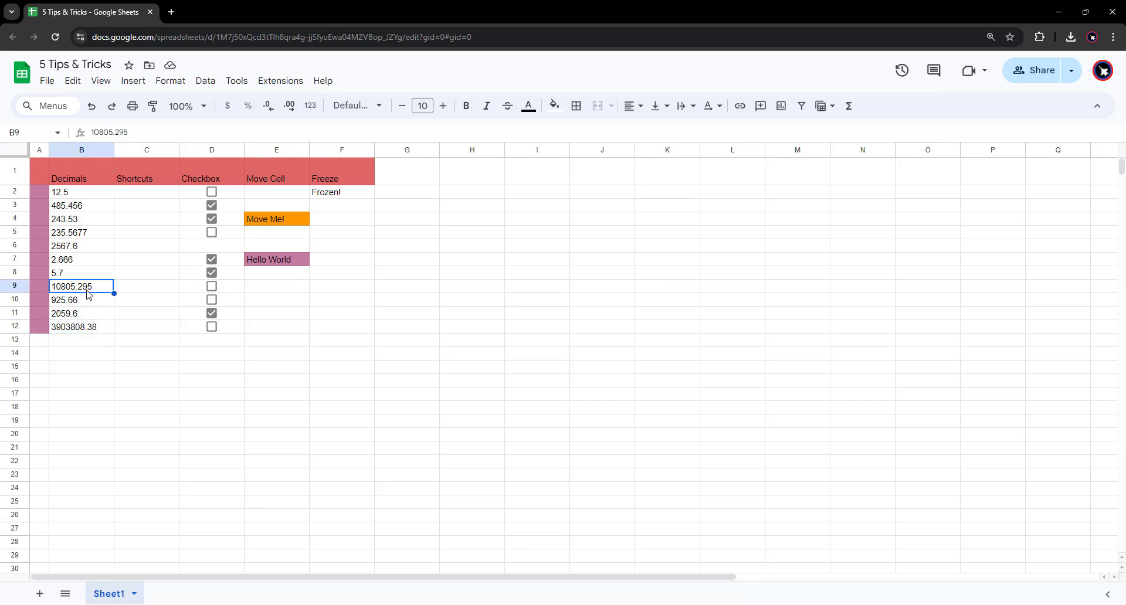
{"action": "left_click", "coordinate": [59, 196]}
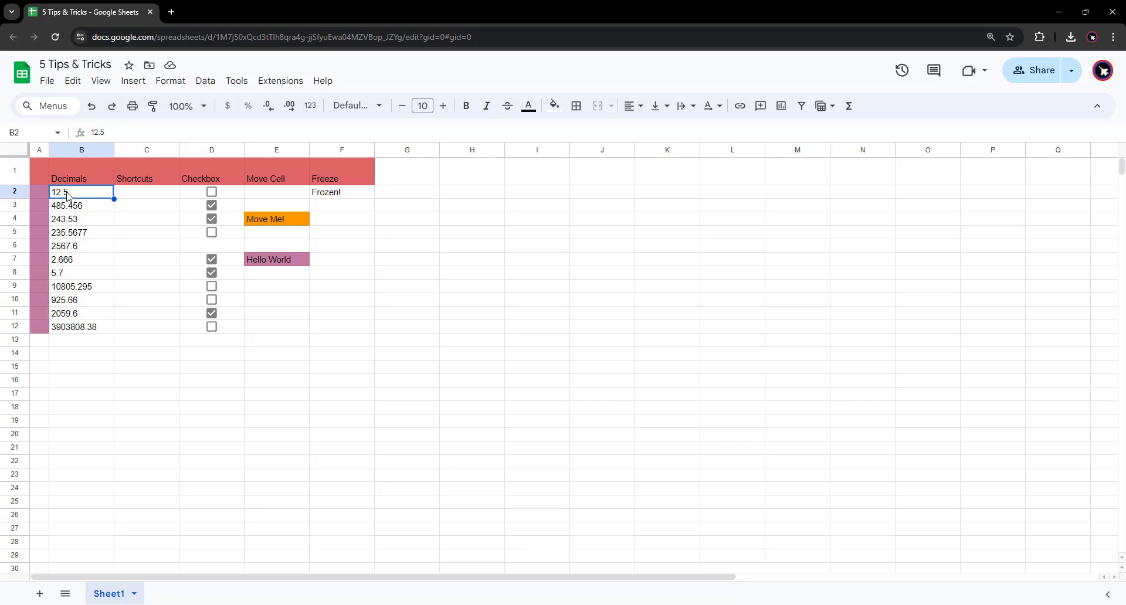
{"action": "left_click_drag", "start_coordinate": [68, 195], "coordinate": [94, 328]}
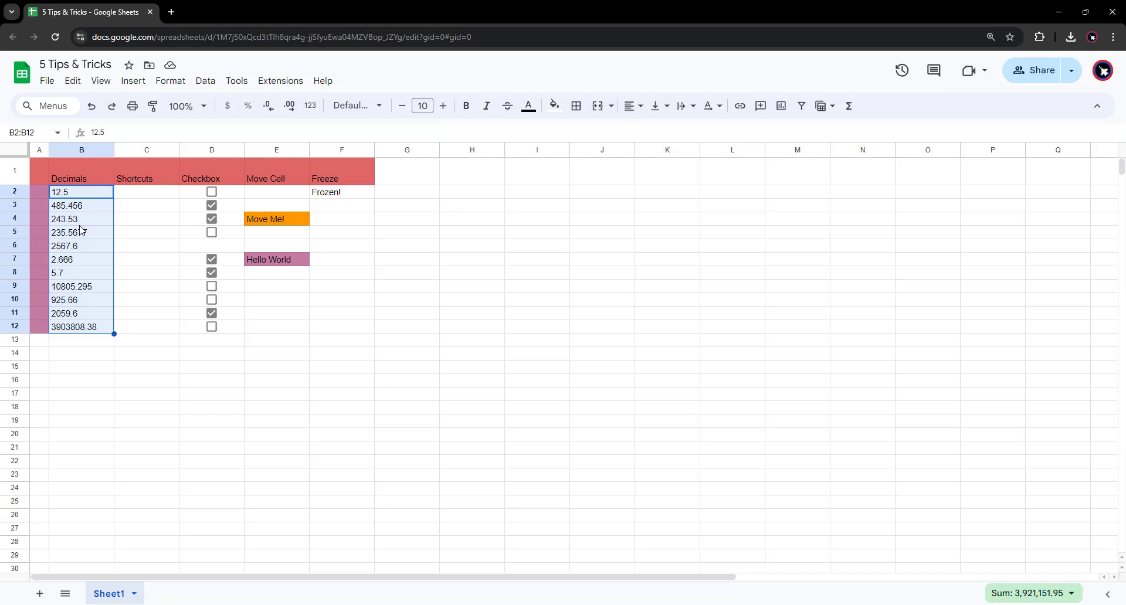
{"action": "left_click", "coordinate": [308, 107]}
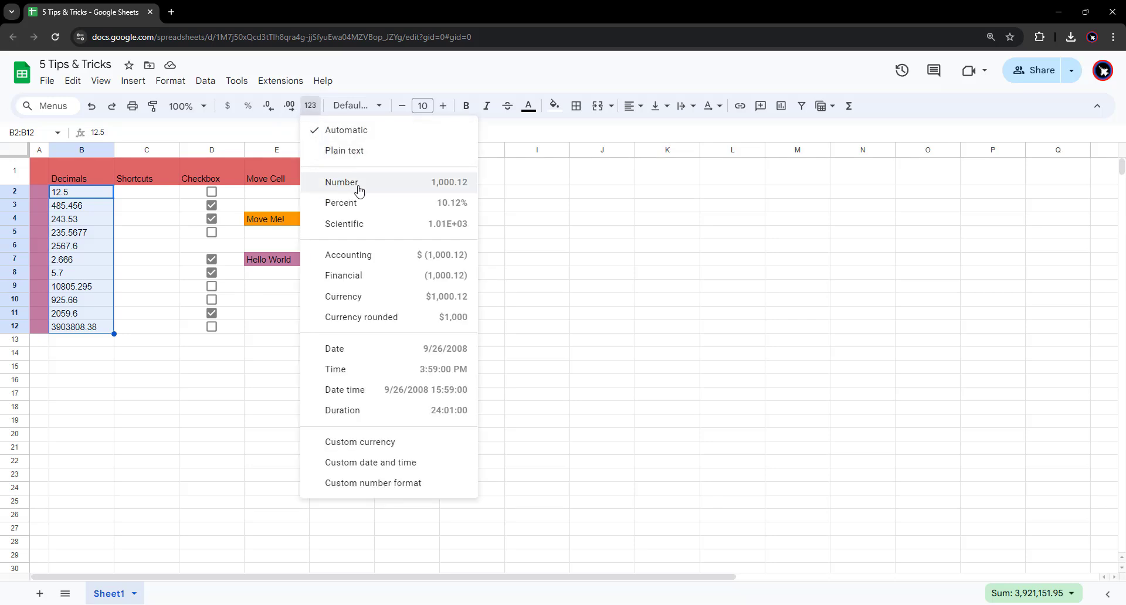
{"action": "left_click", "coordinate": [453, 193]}
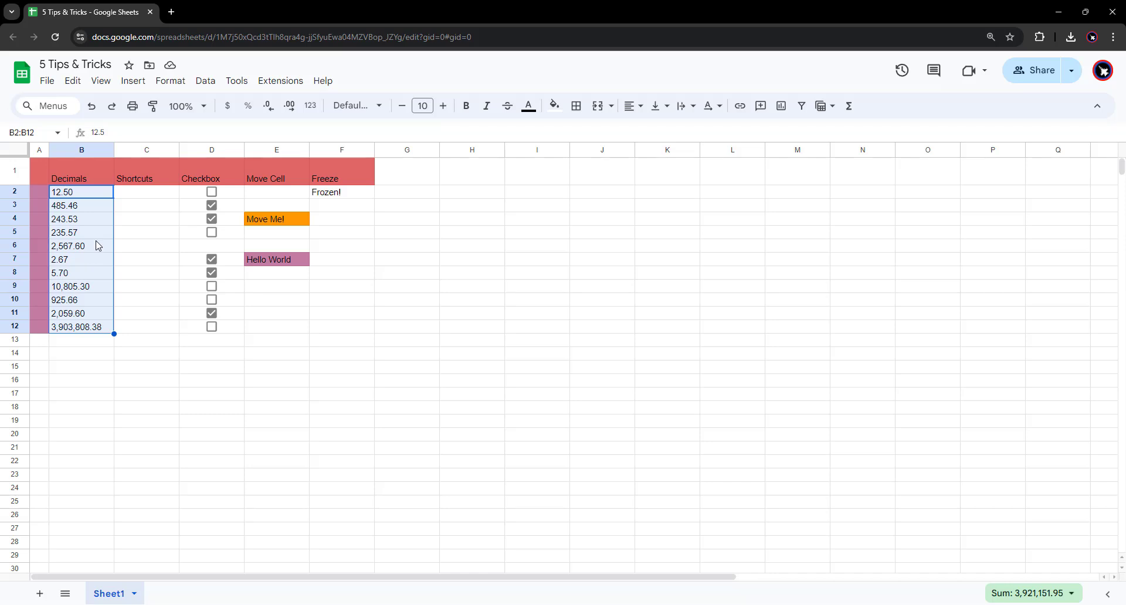
Select row 2 within the table starting from C2, and the Shortcuts column within the table from the same cell
{"action": "left_click", "coordinate": [144, 198]}
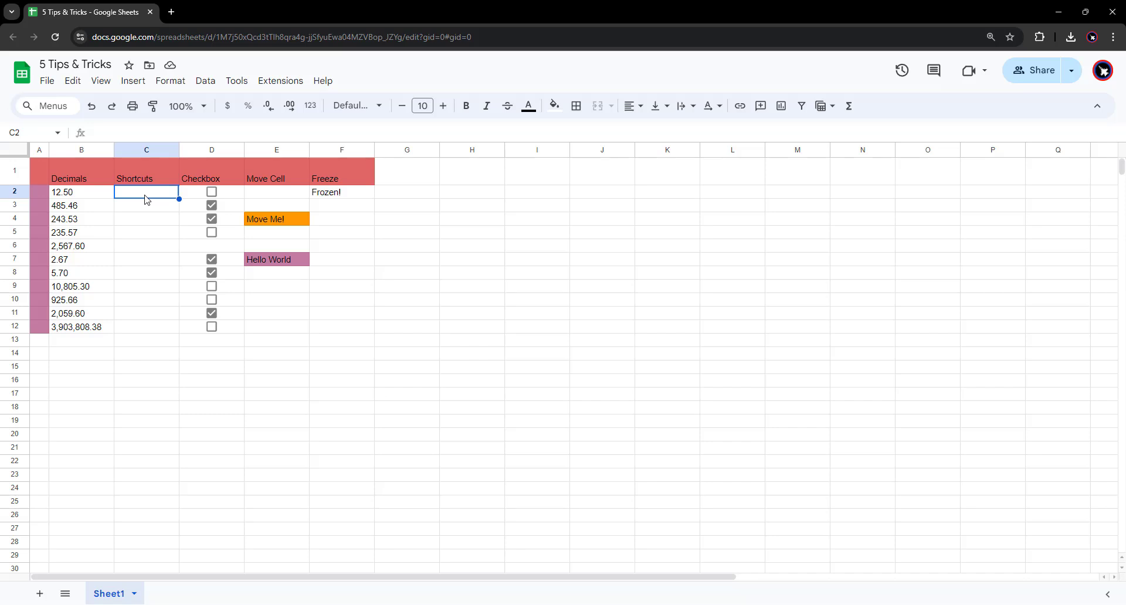
{"action": "key", "text": "shift+space"}
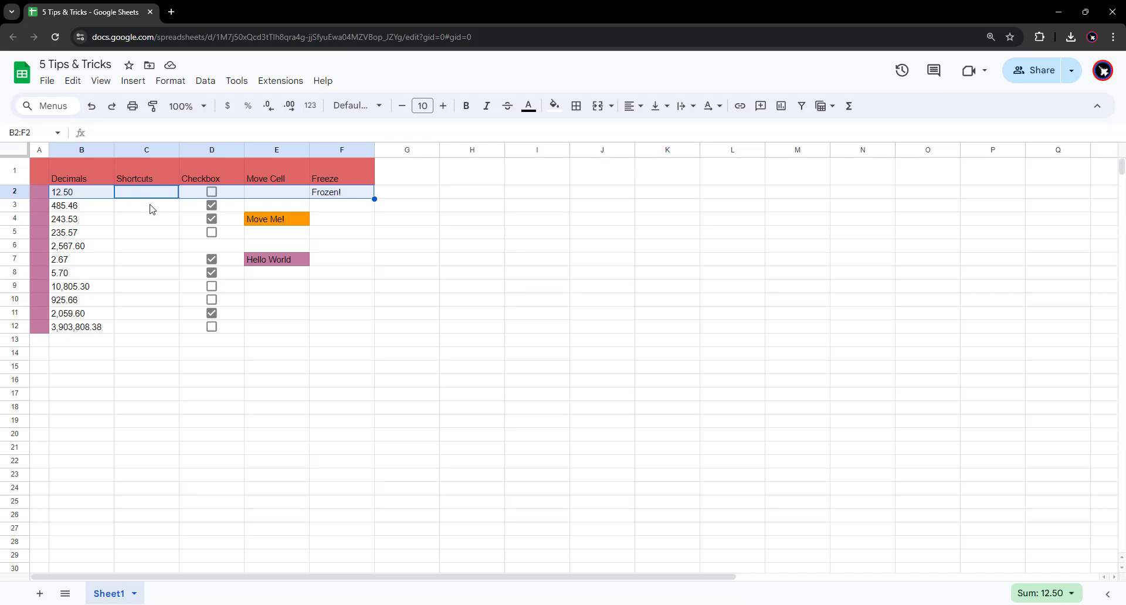
{"action": "left_click", "coordinate": [79, 170]}
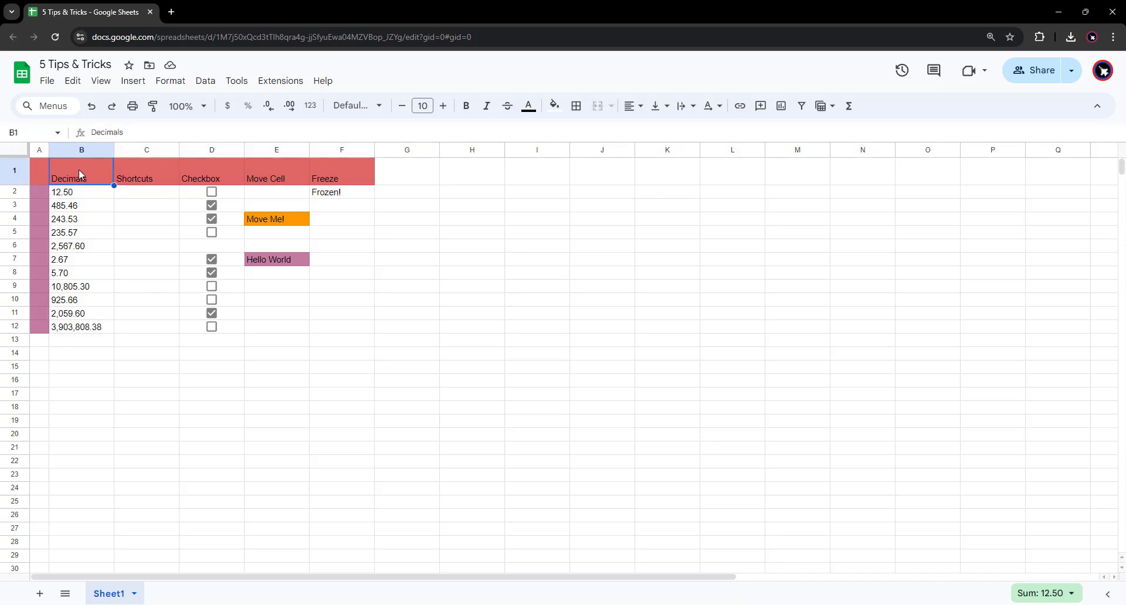
{"action": "left_click", "coordinate": [43, 169]}
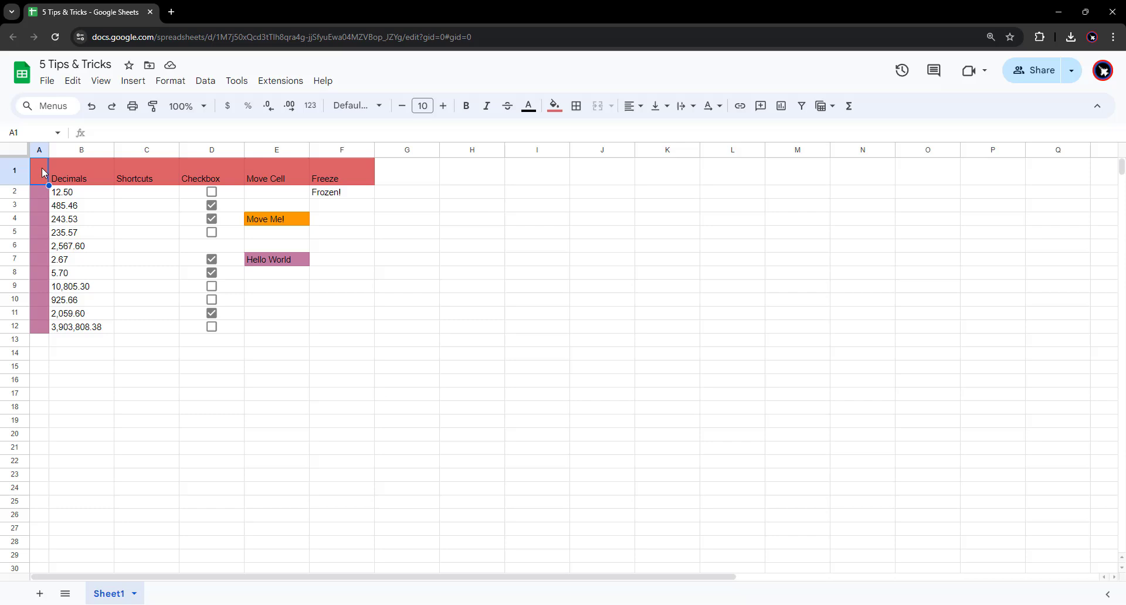
{"action": "left_click", "coordinate": [334, 328]}
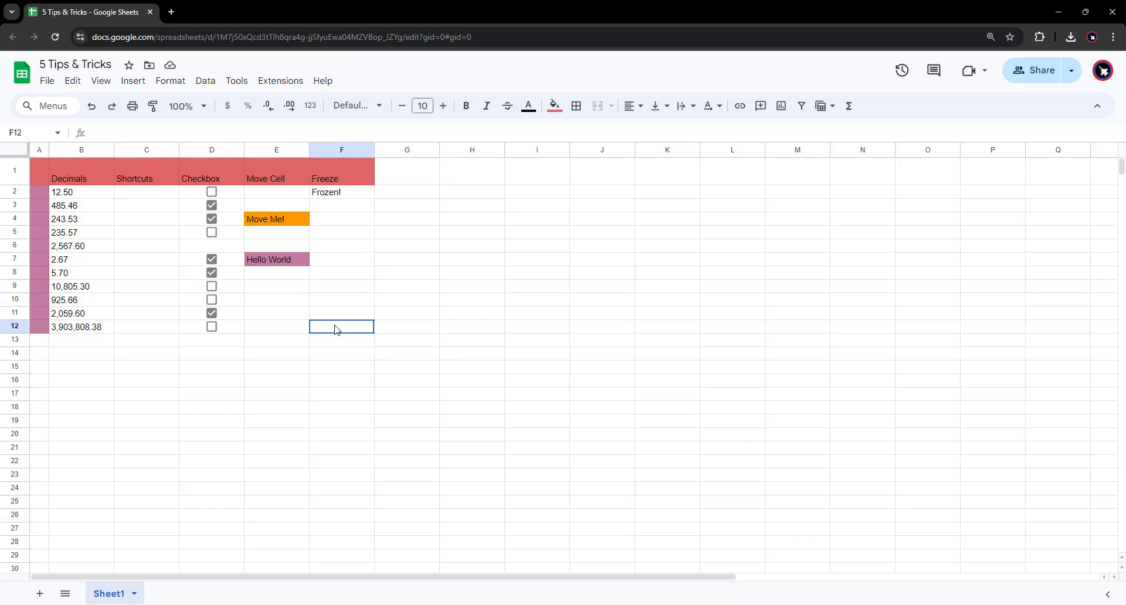
{"action": "left_click", "coordinate": [134, 197]}
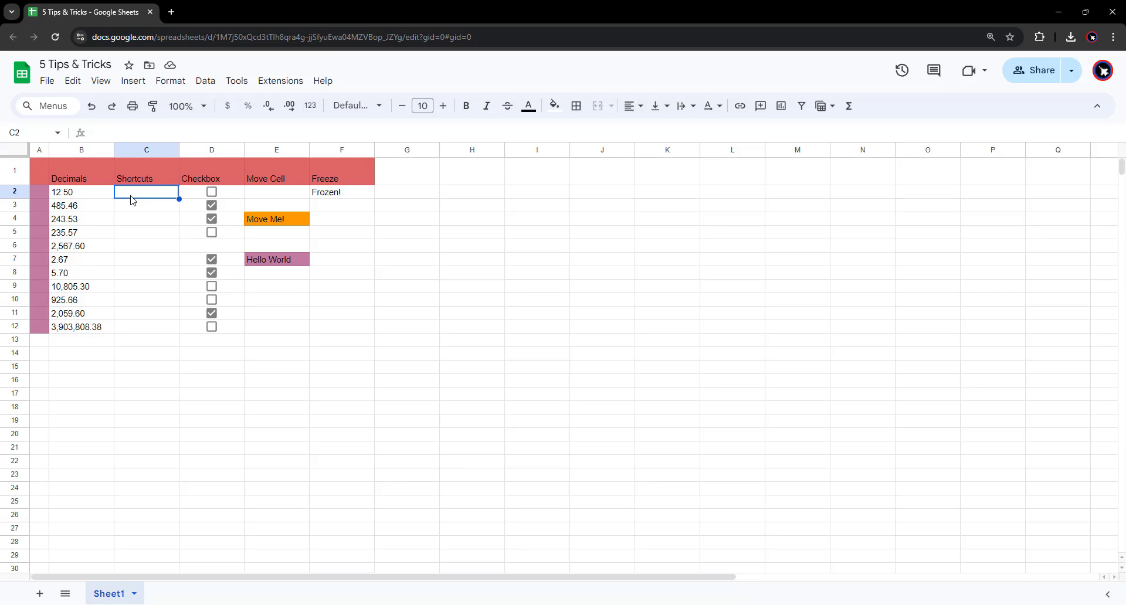
{"action": "key", "text": "ctrl+space"}
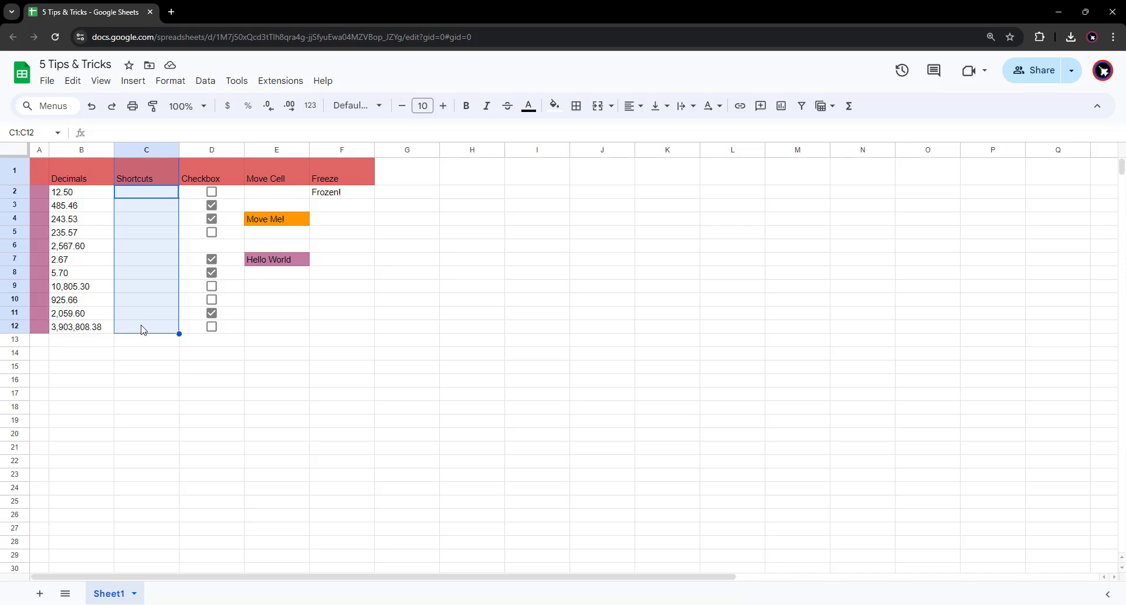
Select the whole of column M and the whole of row 10, both starting from empty cell M10
{"action": "left_click", "coordinate": [604, 179]}
{"action": "left_click", "coordinate": [778, 300]}
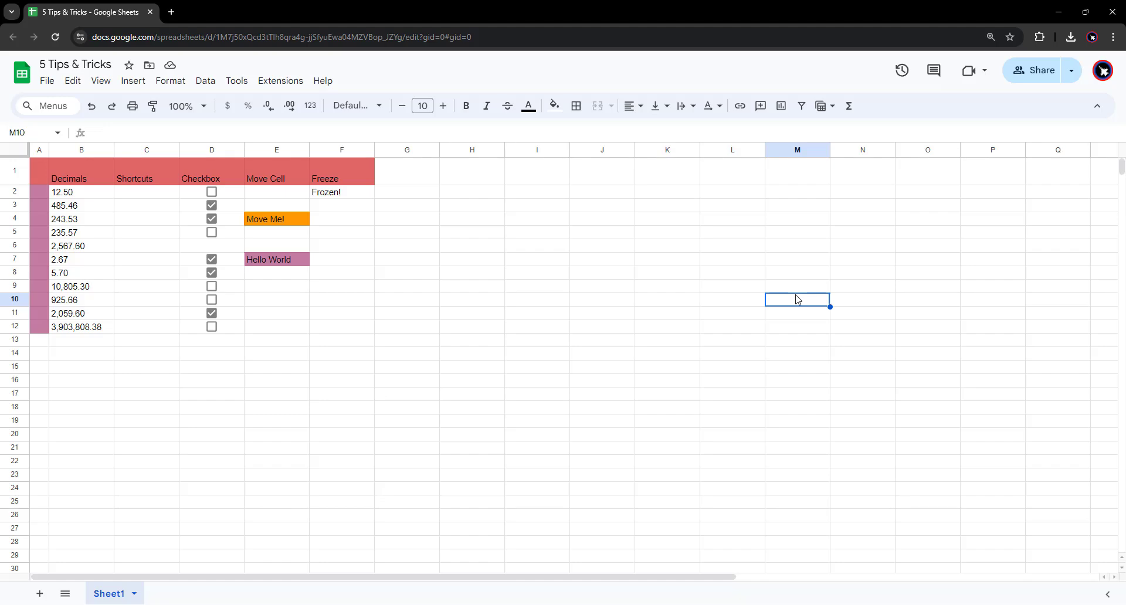
{"action": "key", "text": "ctrl+space"}
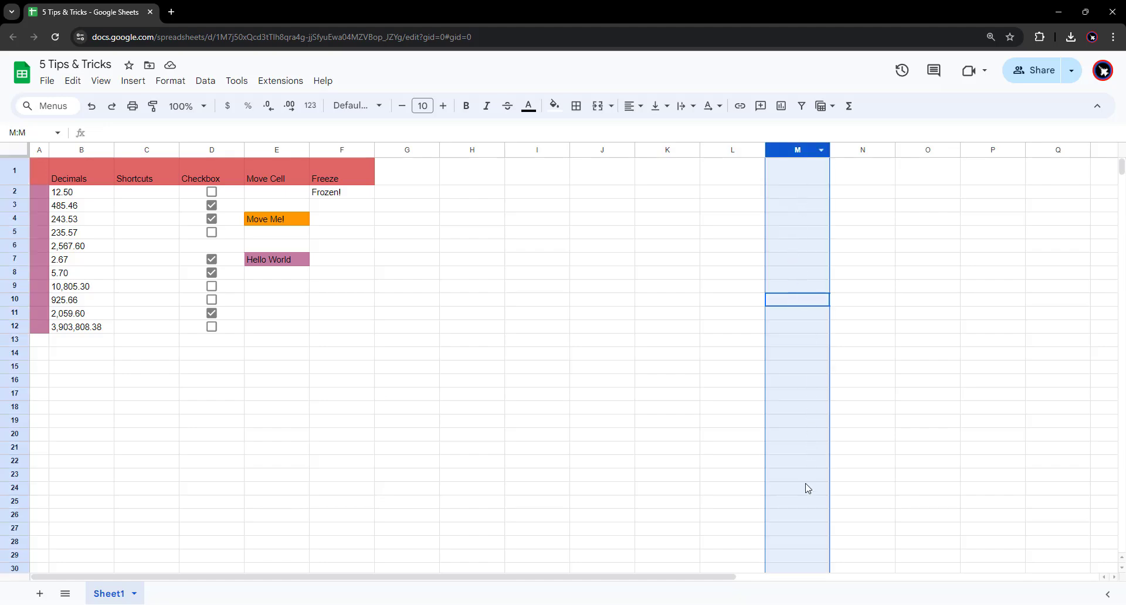
{"action": "scroll", "coordinate": [805, 481], "scroll_direction": "down", "scroll_amount": 5}
{"action": "scroll", "coordinate": [801, 478], "scroll_direction": "up", "scroll_amount": 5}
{"action": "scroll", "coordinate": [807, 323], "scroll_direction": "down", "scroll_amount": 1}
{"action": "scroll", "coordinate": [808, 328], "scroll_direction": "up", "scroll_amount": 1}
{"action": "left_click", "coordinate": [816, 304]}
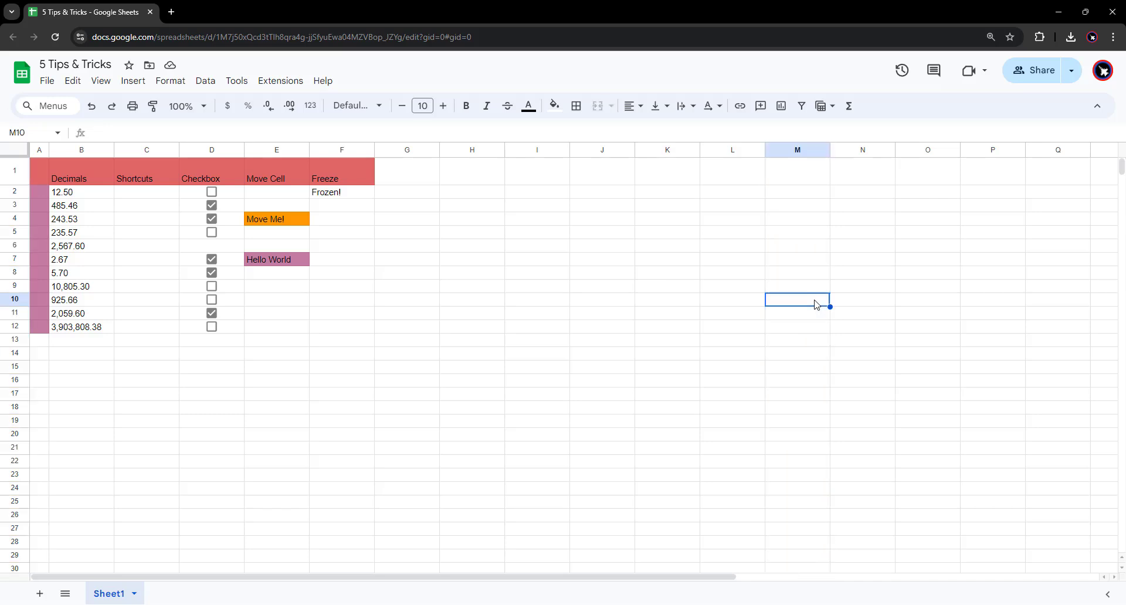
{"action": "key", "text": "shift+space"}
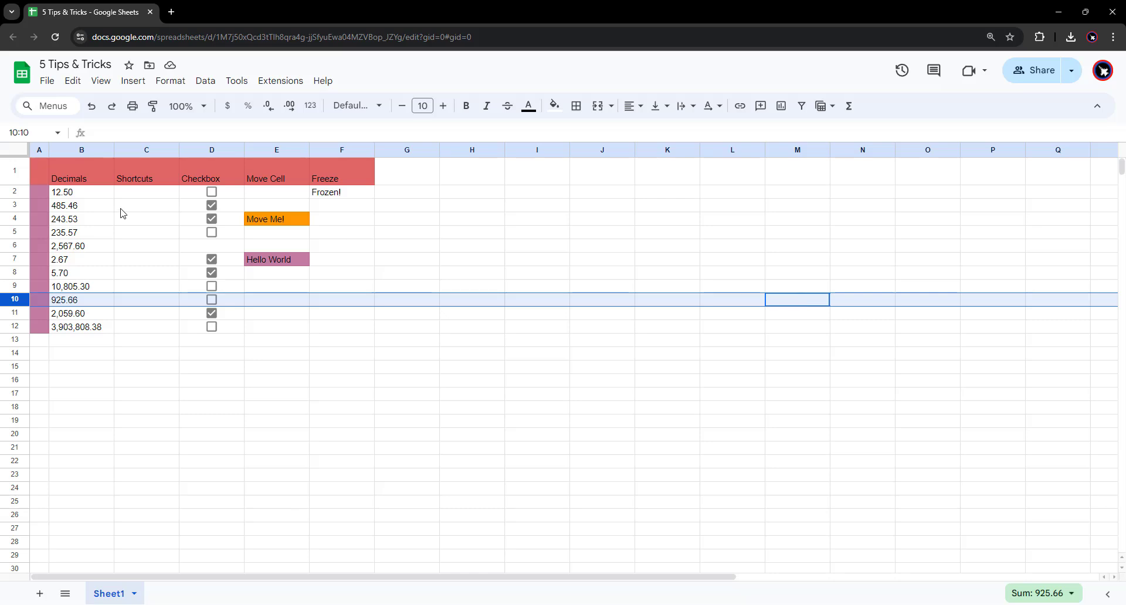
Select the whole data table starting from B2, and the entire sheet starting from empty cell L9
{"action": "left_click", "coordinate": [91, 196]}
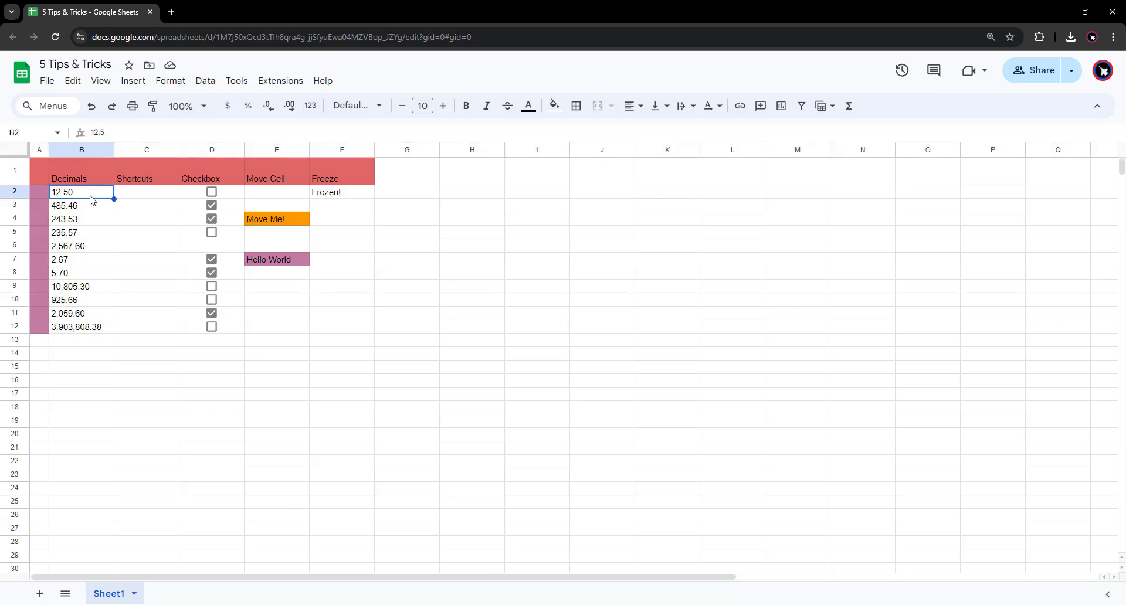
{"action": "key", "text": "ctrl+a"}
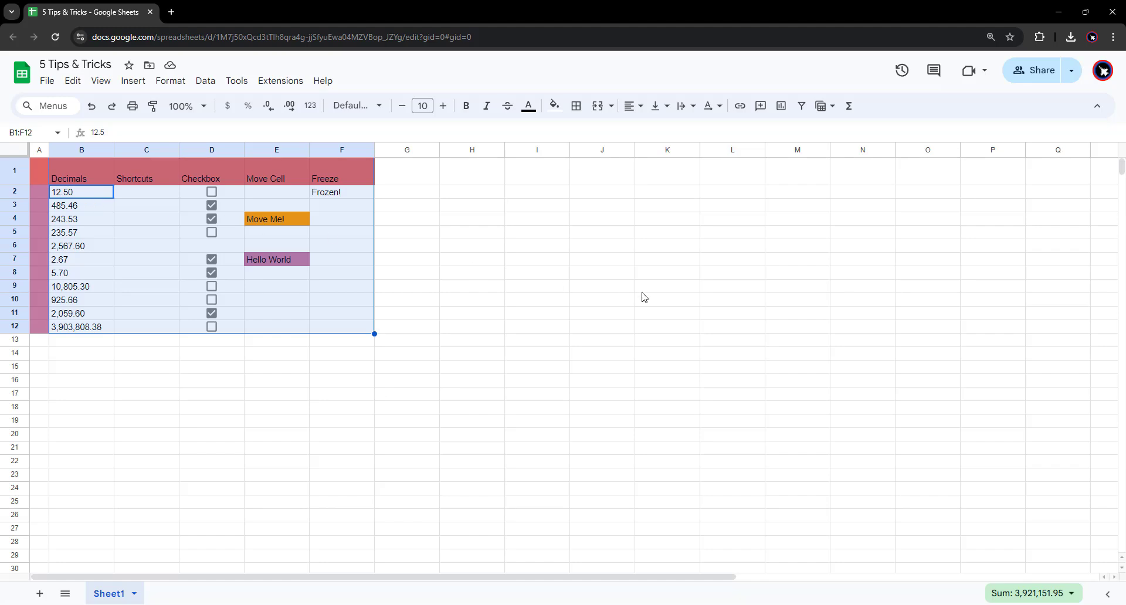
{"action": "left_click", "coordinate": [717, 292]}
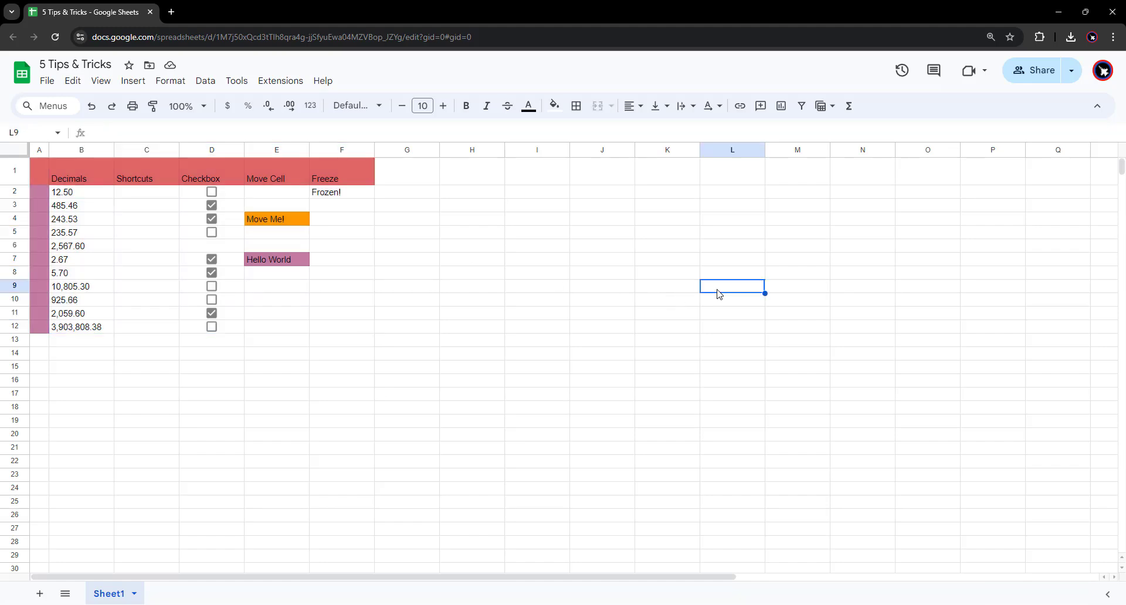
{"action": "key", "text": "ctrl+a"}
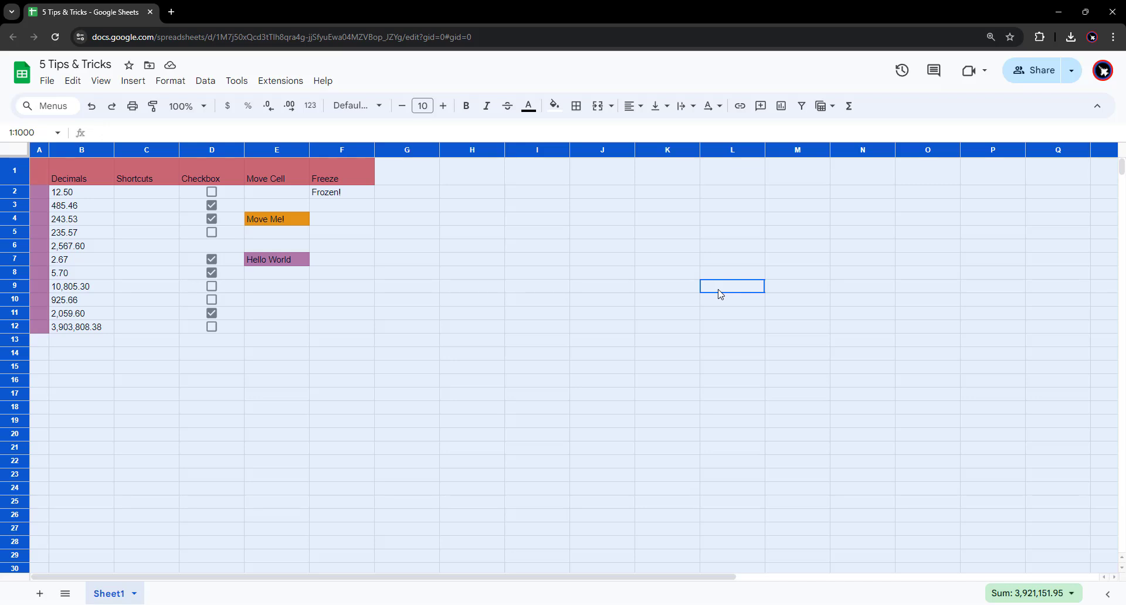
Check the checkbox in D5 and uncheck it again
{"action": "left_click", "coordinate": [225, 242]}
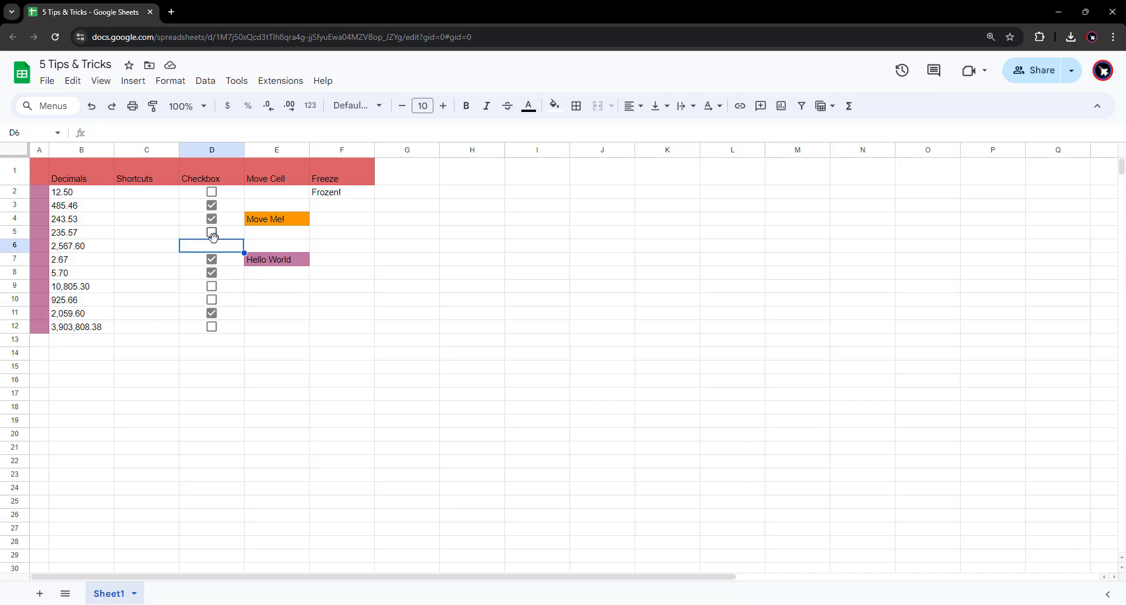
{"action": "left_click", "coordinate": [137, 235]}
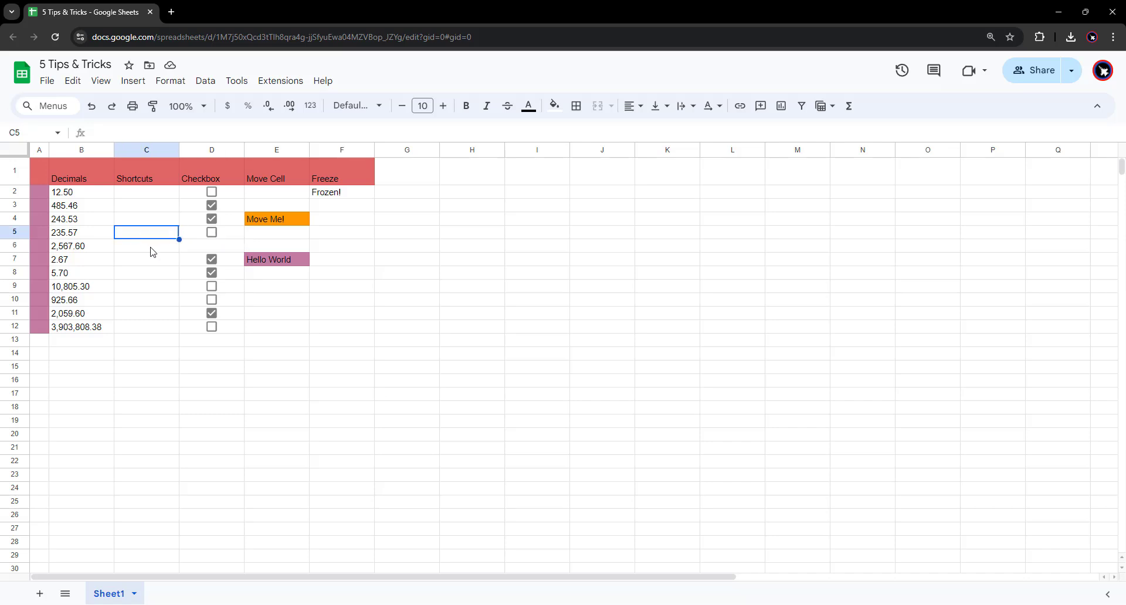
{"action": "left_click", "coordinate": [151, 247]}
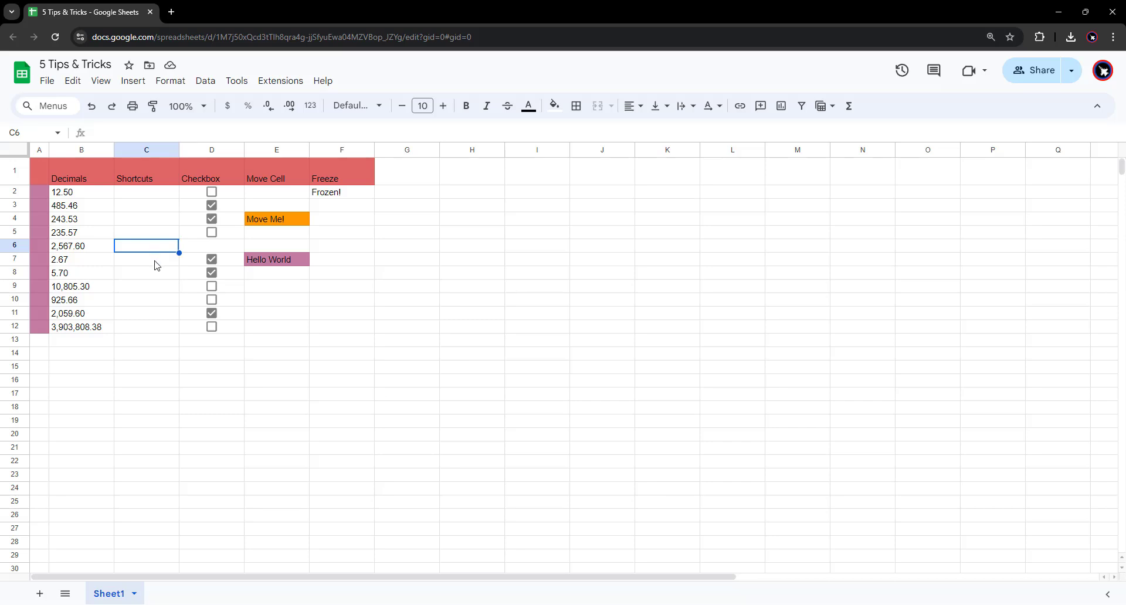
{"action": "left_click", "coordinate": [157, 265]}
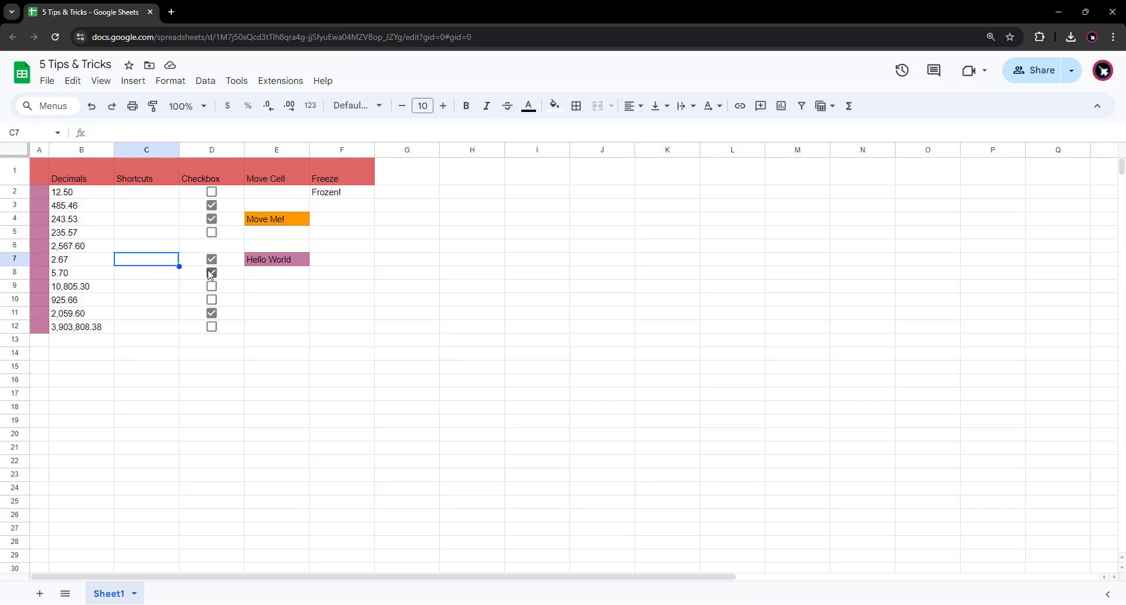
{"action": "left_click", "coordinate": [209, 246]}
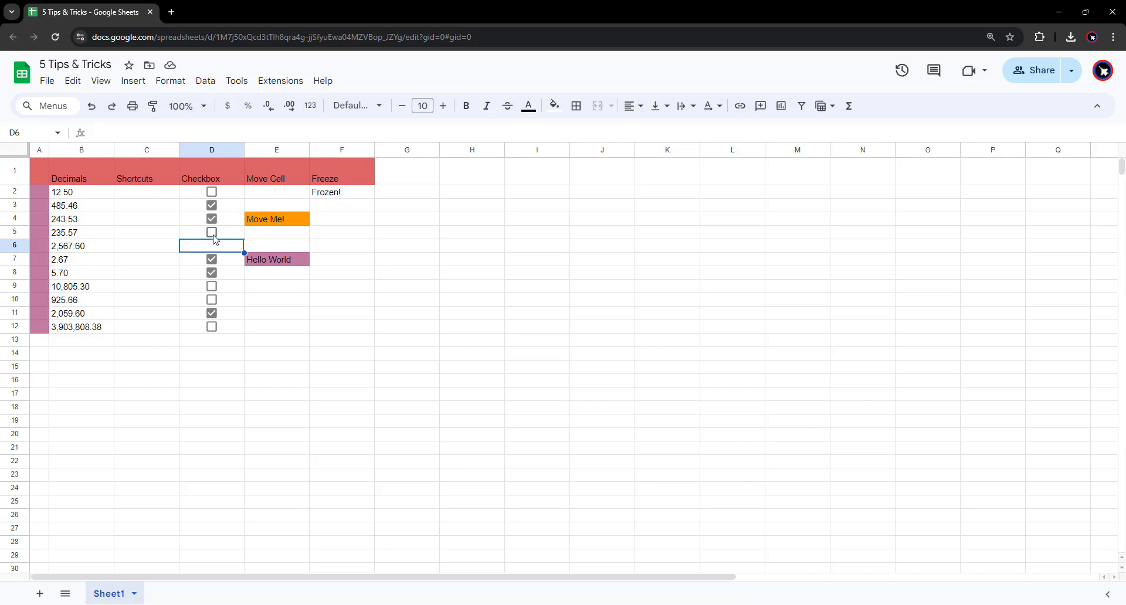
{"action": "left_click", "coordinate": [214, 234]}
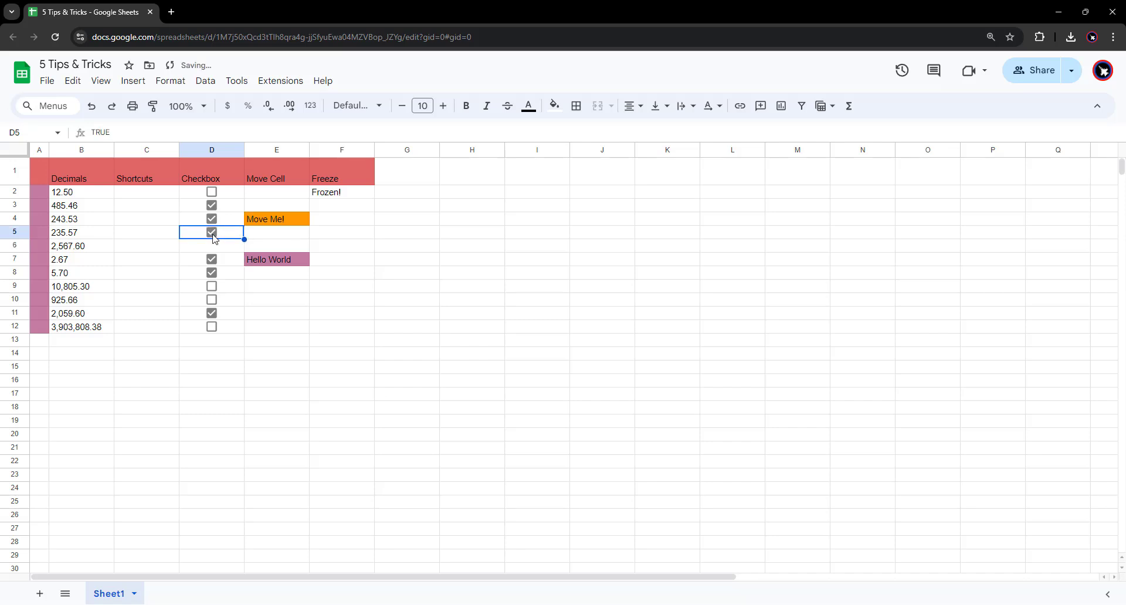
{"action": "left_click", "coordinate": [213, 234]}
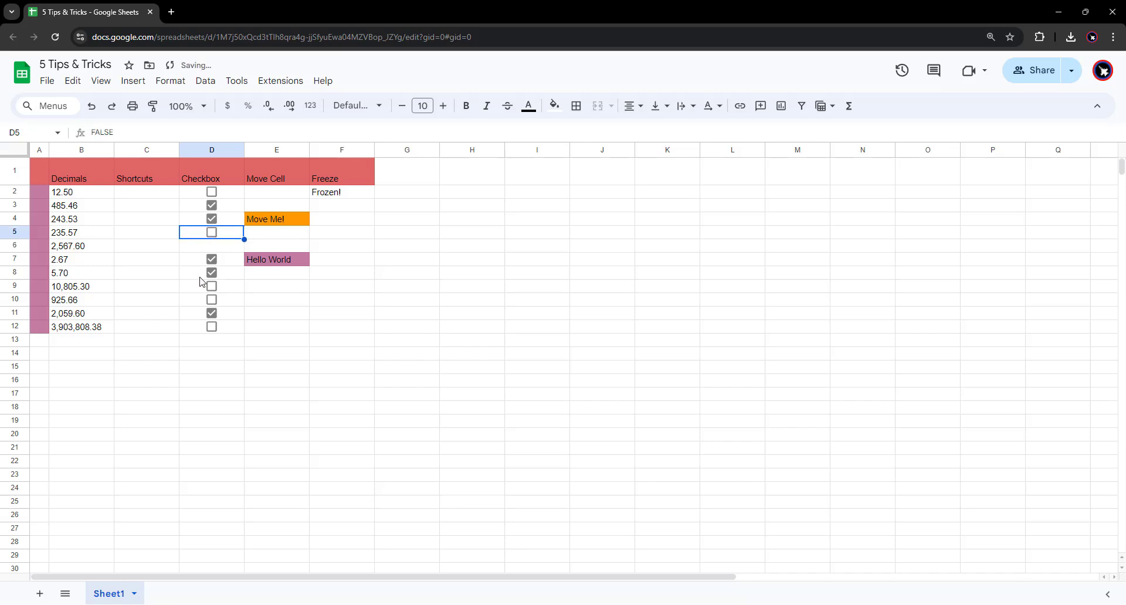
Insert a checkbox in empty cell D6 and try it by checking and unchecking it
{"action": "left_click", "coordinate": [211, 247]}
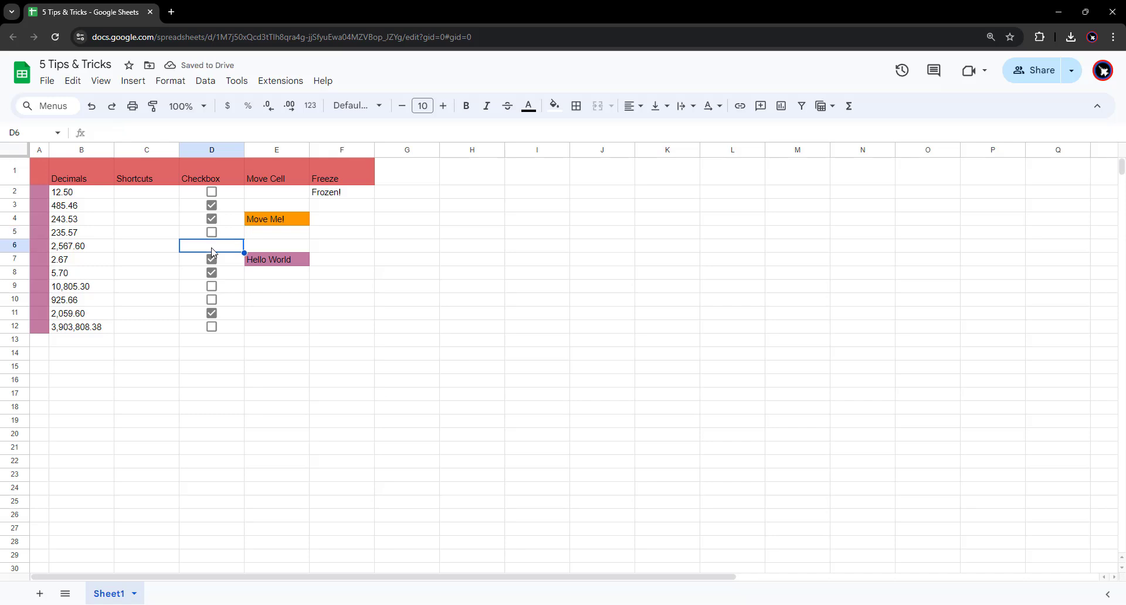
{"action": "left_click", "coordinate": [133, 81]}
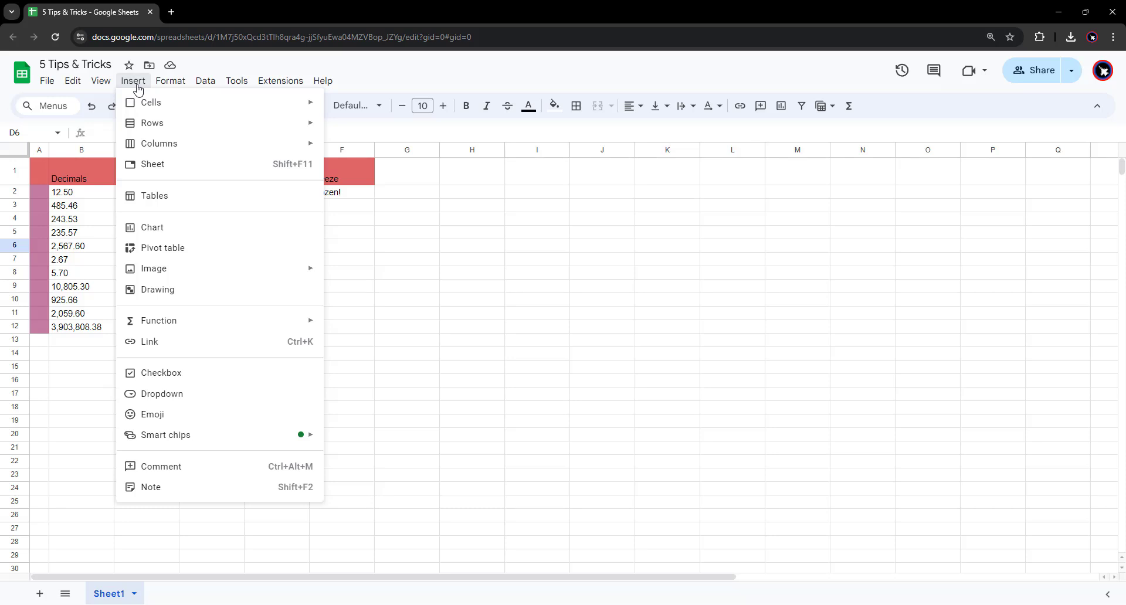
{"action": "left_click", "coordinate": [155, 374]}
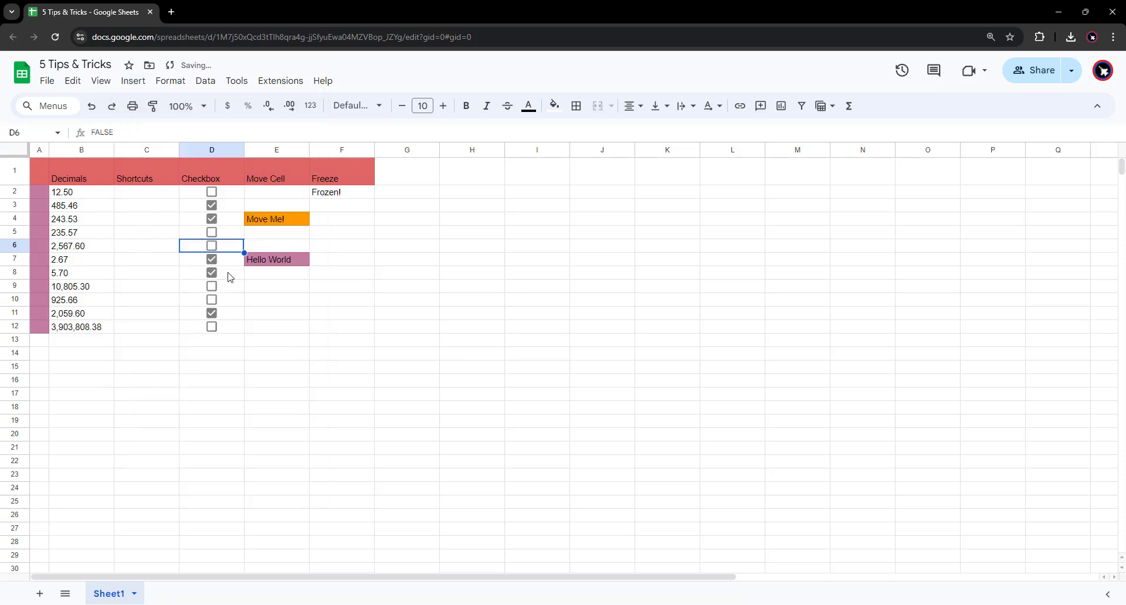
{"action": "left_click", "coordinate": [214, 247]}
{"action": "left_click", "coordinate": [208, 242]}
Colour the checkbox in D6 red and check it
{"action": "left_click", "coordinate": [529, 115]}
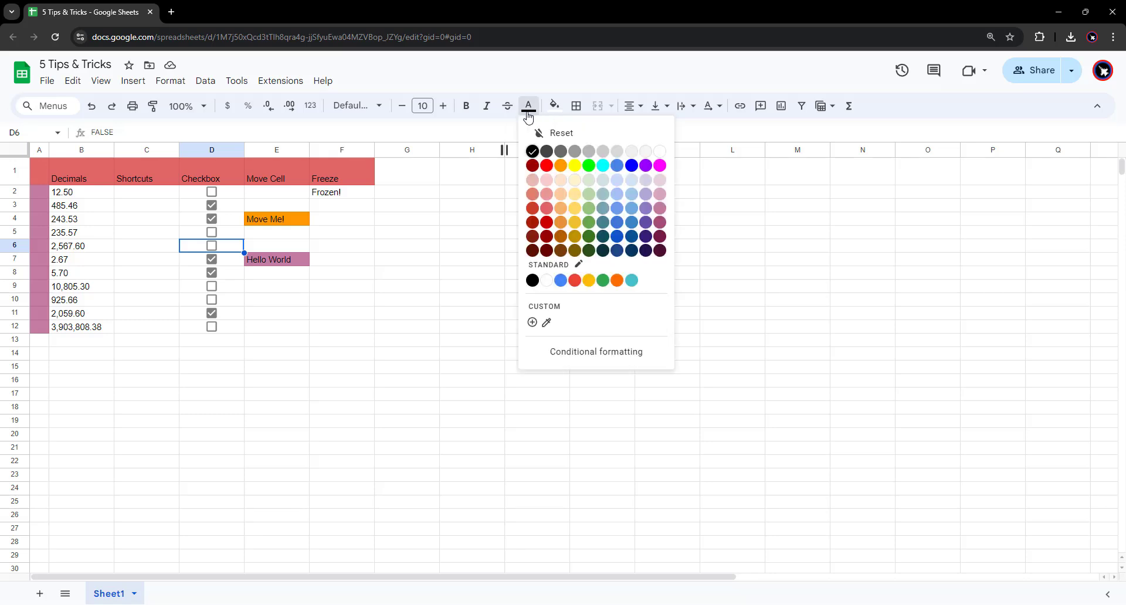
{"action": "left_click", "coordinate": [547, 166]}
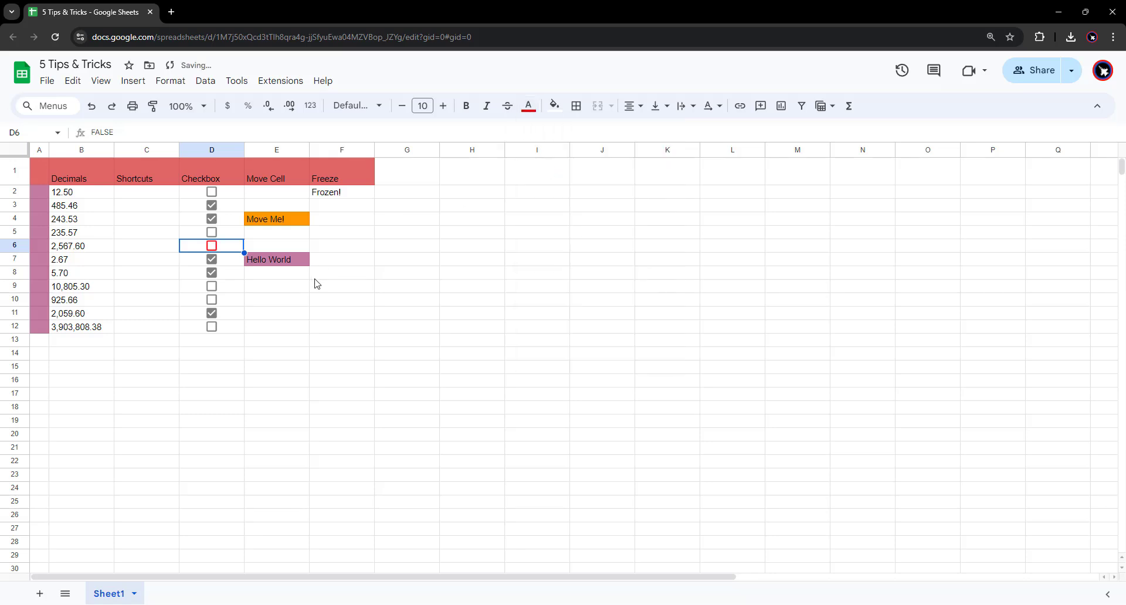
{"action": "left_click", "coordinate": [267, 249]}
{"action": "left_click", "coordinate": [219, 251]}
{"action": "key", "text": "space"}
Move the "Hello World" cell directly from E7 to E9, two rows down in the Move Cell column
{"action": "left_click", "coordinate": [291, 203]}
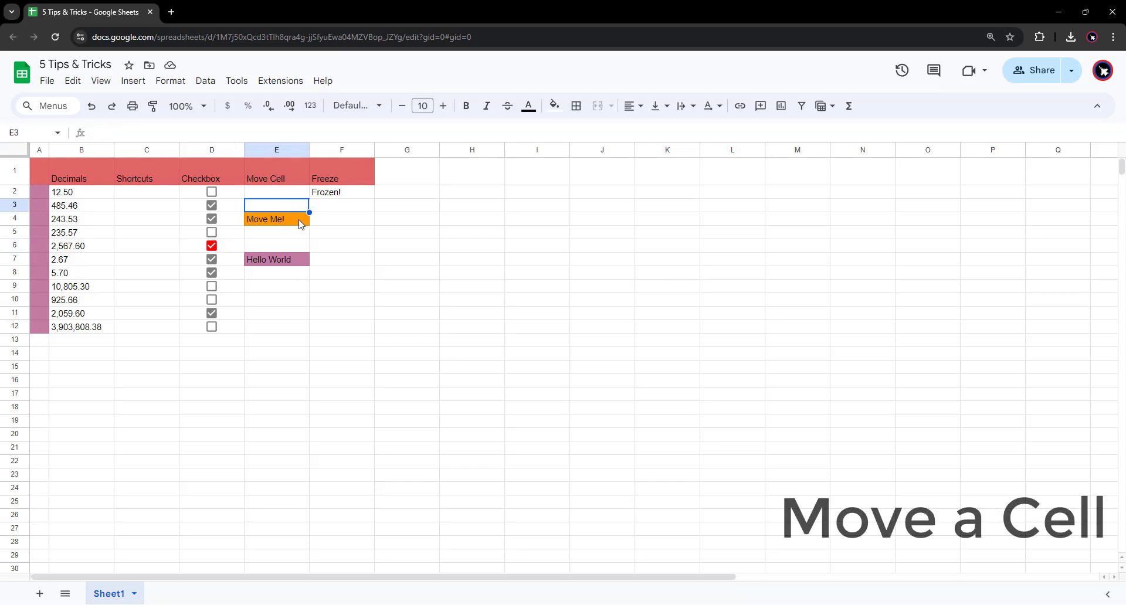
{"action": "left_click", "coordinate": [300, 220]}
{"action": "left_click", "coordinate": [301, 262]}
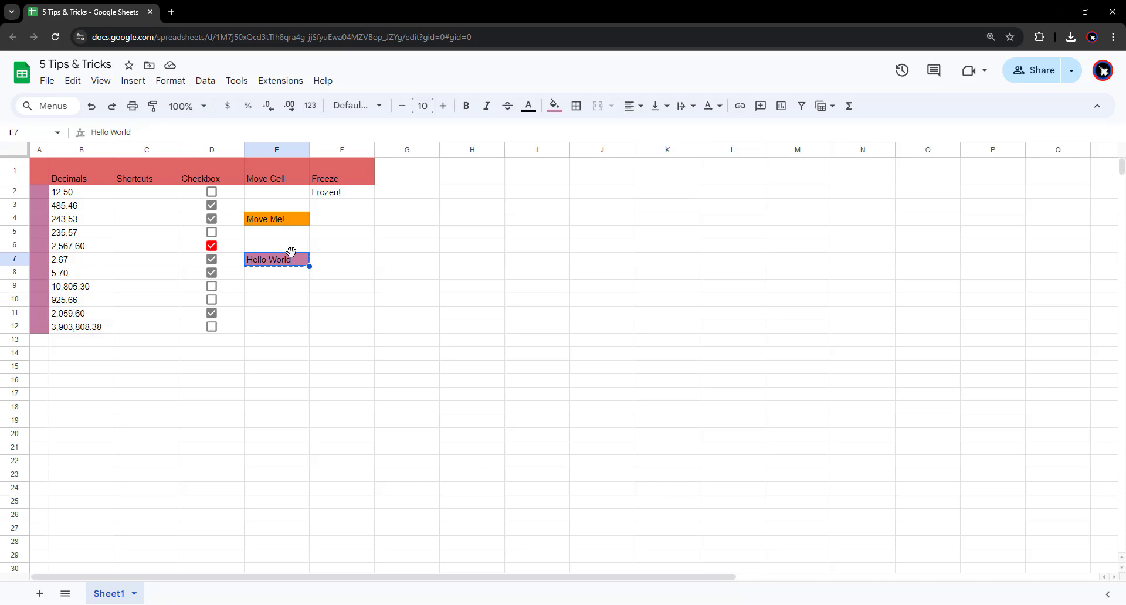
{"action": "left_click_drag", "start_coordinate": [291, 253], "coordinate": [287, 293]}
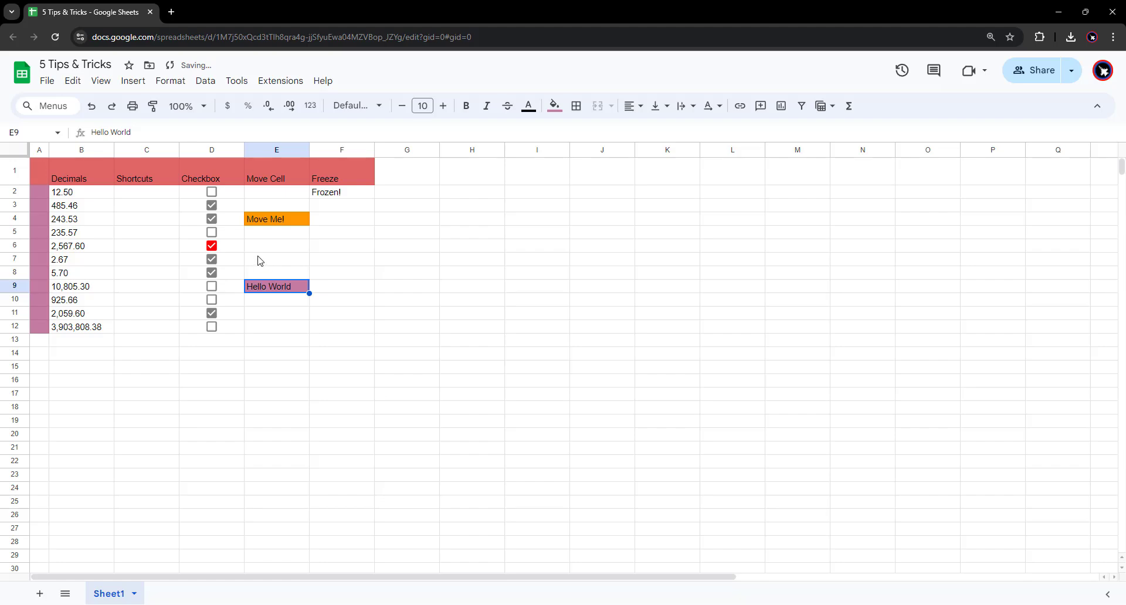
Cut the "Hello World" cell from E9 and paste it into E6
{"action": "right_click", "coordinate": [286, 297]}
{"action": "left_click", "coordinate": [267, 294]}
{"action": "right_click", "coordinate": [266, 288]}
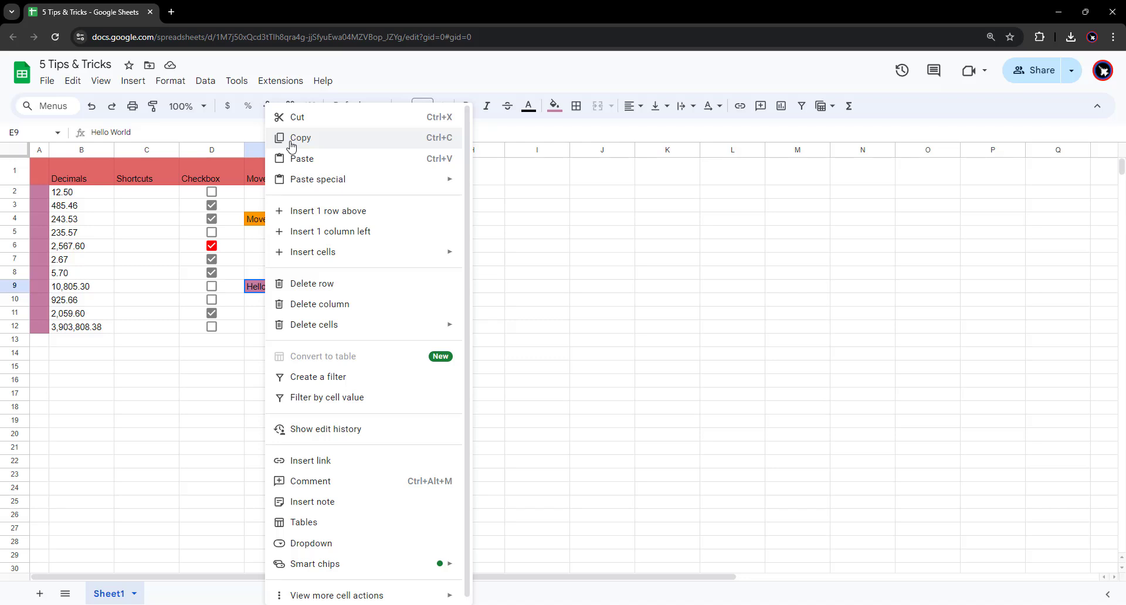
{"action": "left_click", "coordinate": [294, 120]}
{"action": "left_click", "coordinate": [273, 252]}
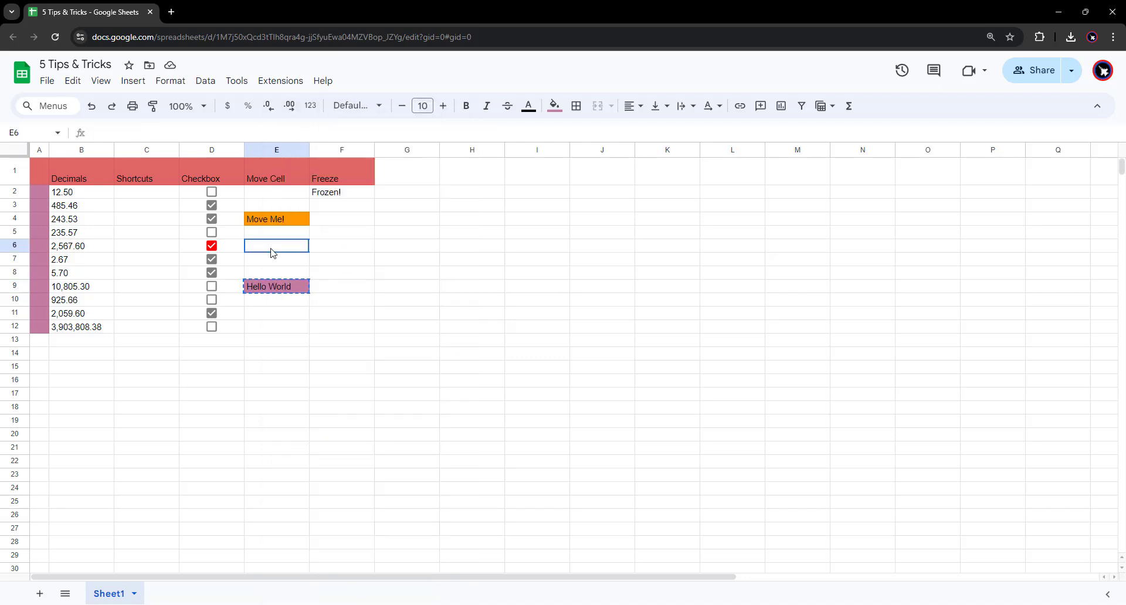
{"action": "key", "text": "ctrl+v"}
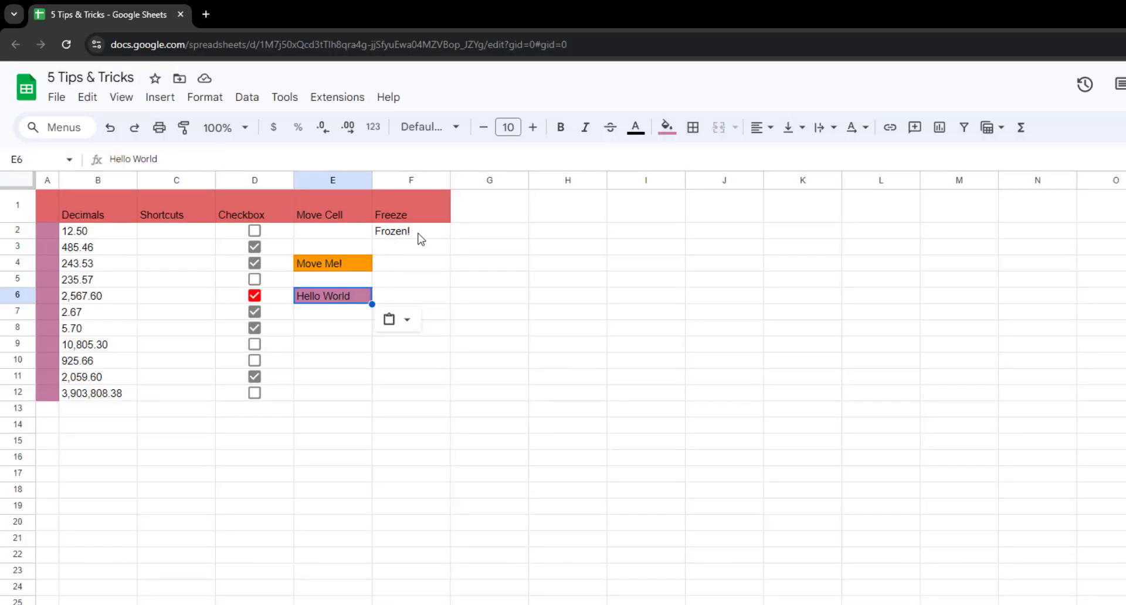
Freeze one row so the red heading row stays in view, and test it further down the sheet
{"action": "left_click", "coordinate": [420, 235]}
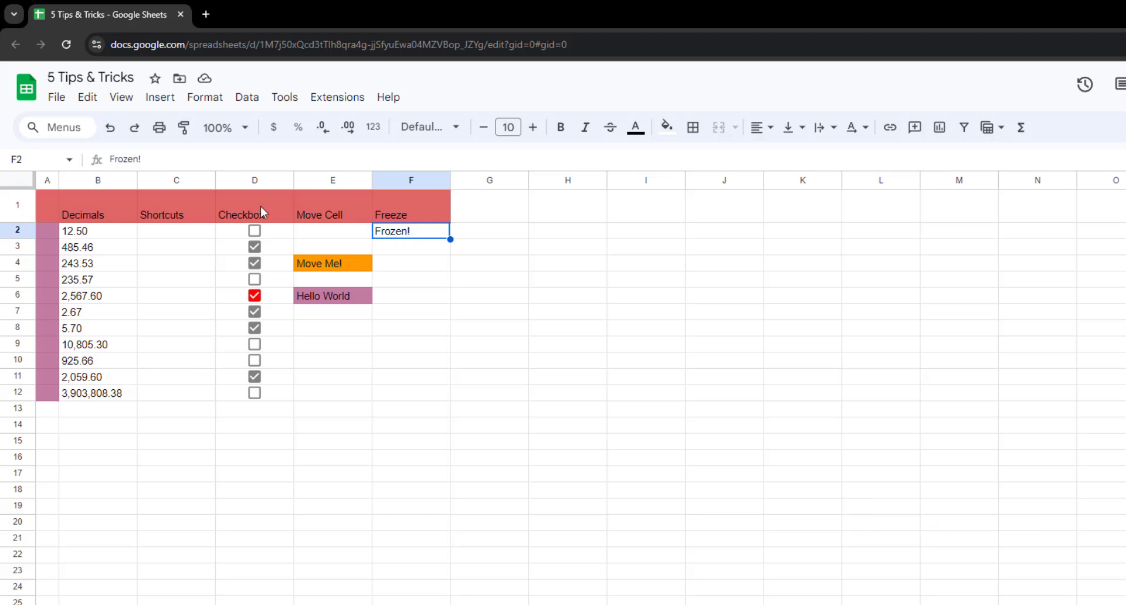
{"action": "left_click", "coordinate": [133, 104]}
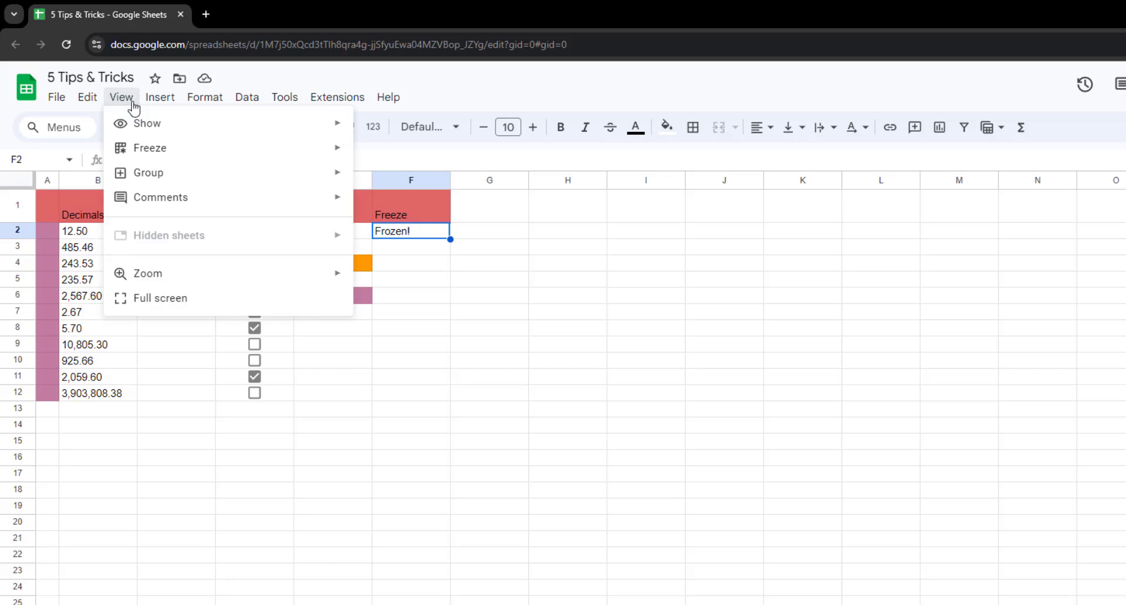
{"action": "mouse_move", "coordinate": [146, 150]}
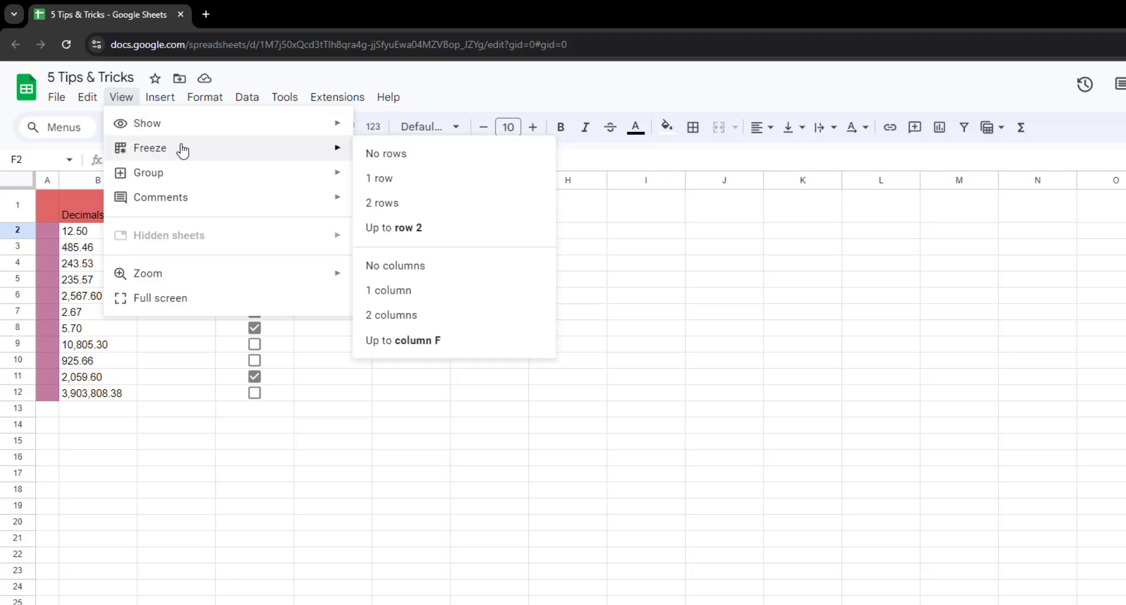
{"action": "left_click", "coordinate": [425, 191]}
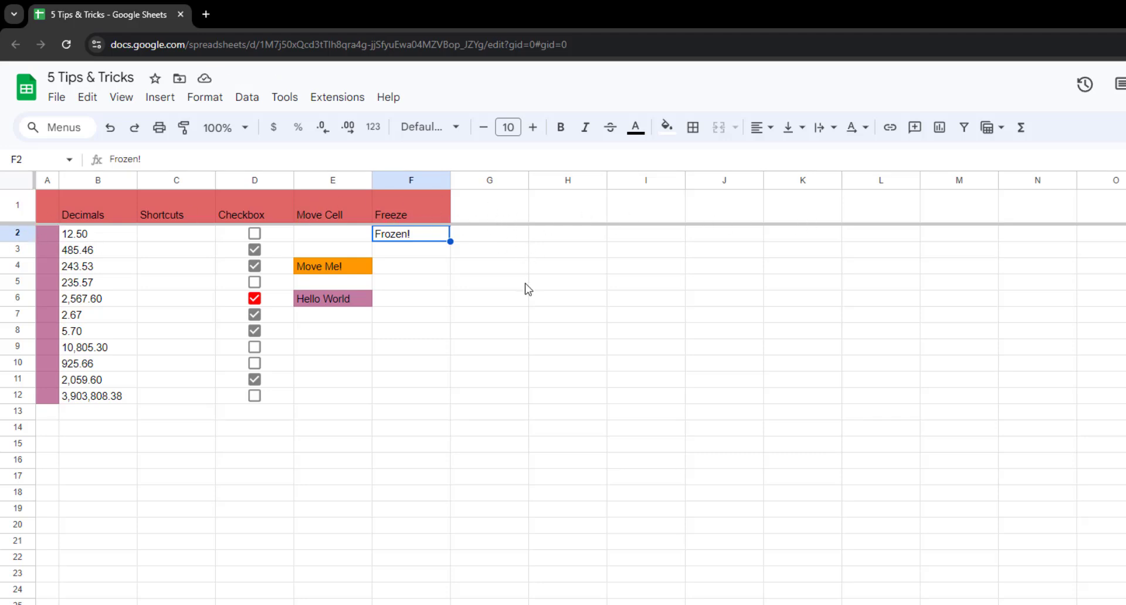
{"action": "scroll", "coordinate": [527, 288], "scroll_direction": "down", "scroll_amount": 5}
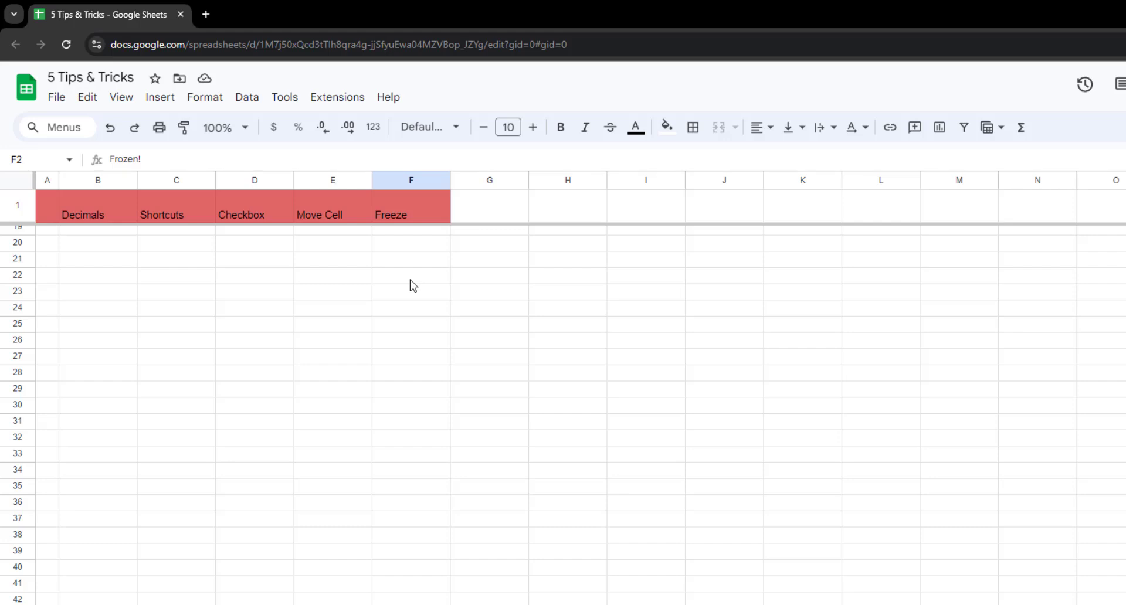
{"action": "scroll", "coordinate": [413, 286], "scroll_direction": "down", "scroll_amount": 20}
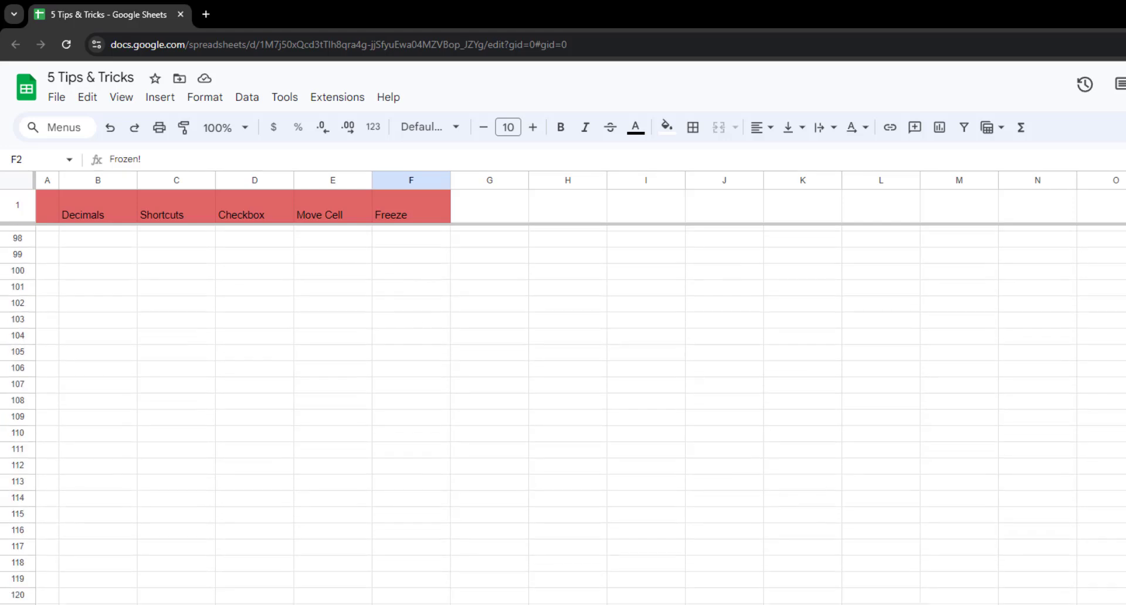
{"action": "scroll", "coordinate": [581, 387], "scroll_direction": "right", "scroll_amount": 5}
{"action": "scroll", "coordinate": [580, 387], "scroll_direction": "left", "scroll_amount": 5}
{"action": "scroll", "coordinate": [324, 428], "scroll_direction": "up", "scroll_amount": 20}
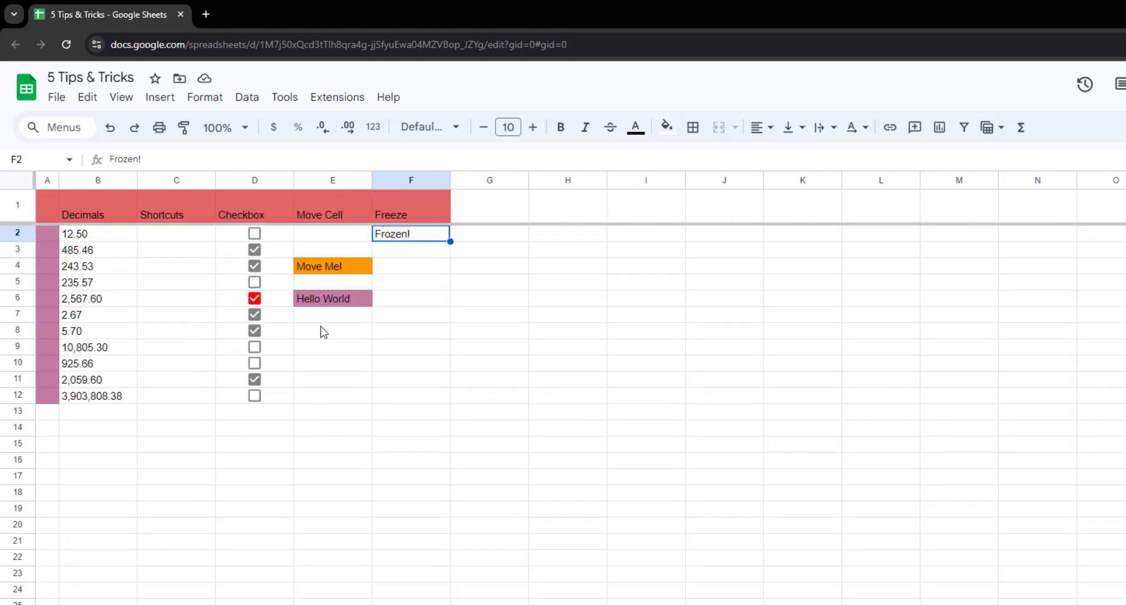
Freeze one column so column A stays in view, and test it further across the sheet
{"action": "left_click", "coordinate": [128, 101]}
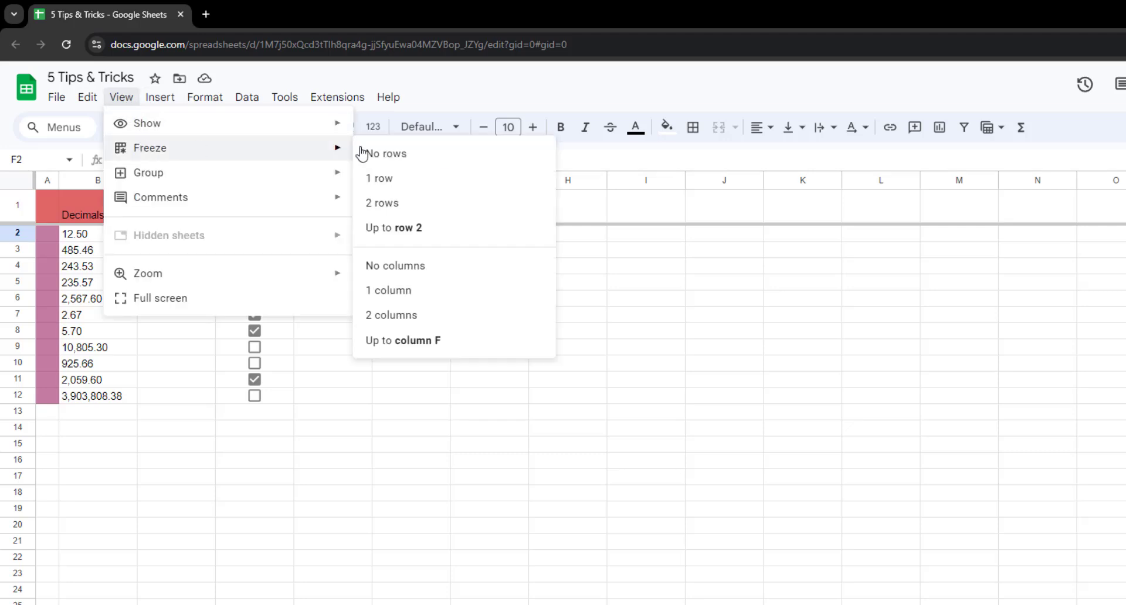
{"action": "left_click", "coordinate": [410, 300]}
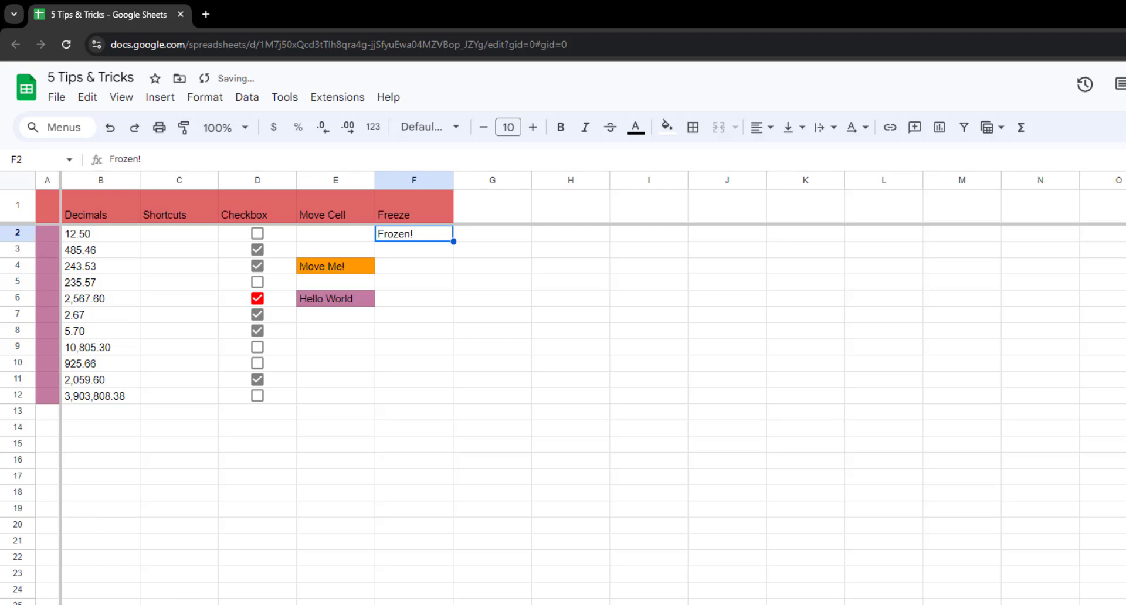
{"action": "scroll", "coordinate": [66, 522], "scroll_direction": "right", "scroll_amount": 5}
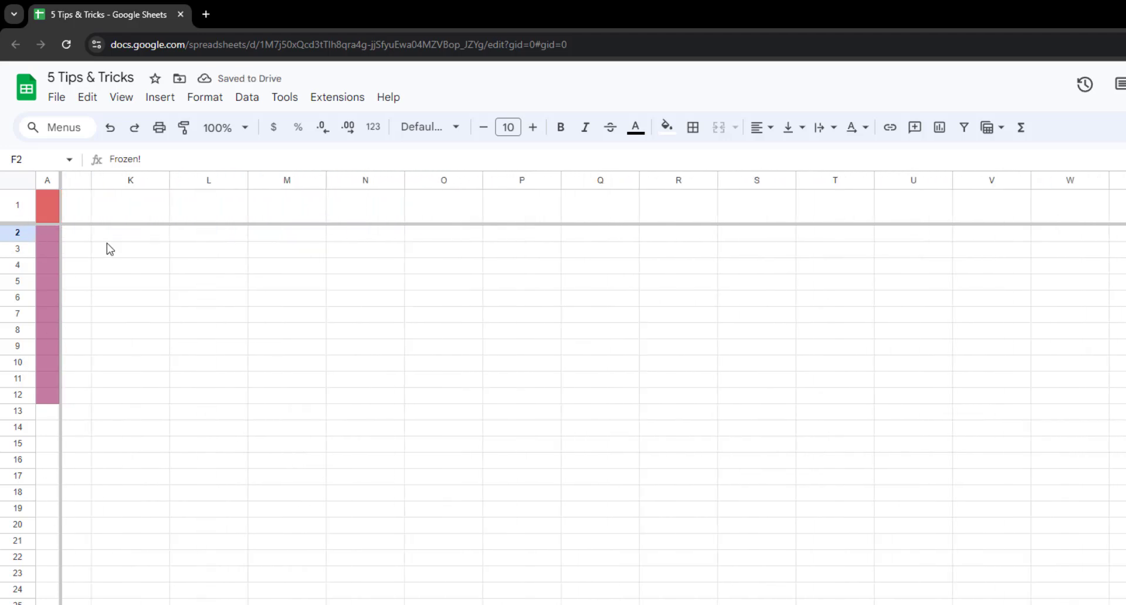
{"action": "scroll", "coordinate": [432, 240], "scroll_direction": "left", "scroll_amount": 5}
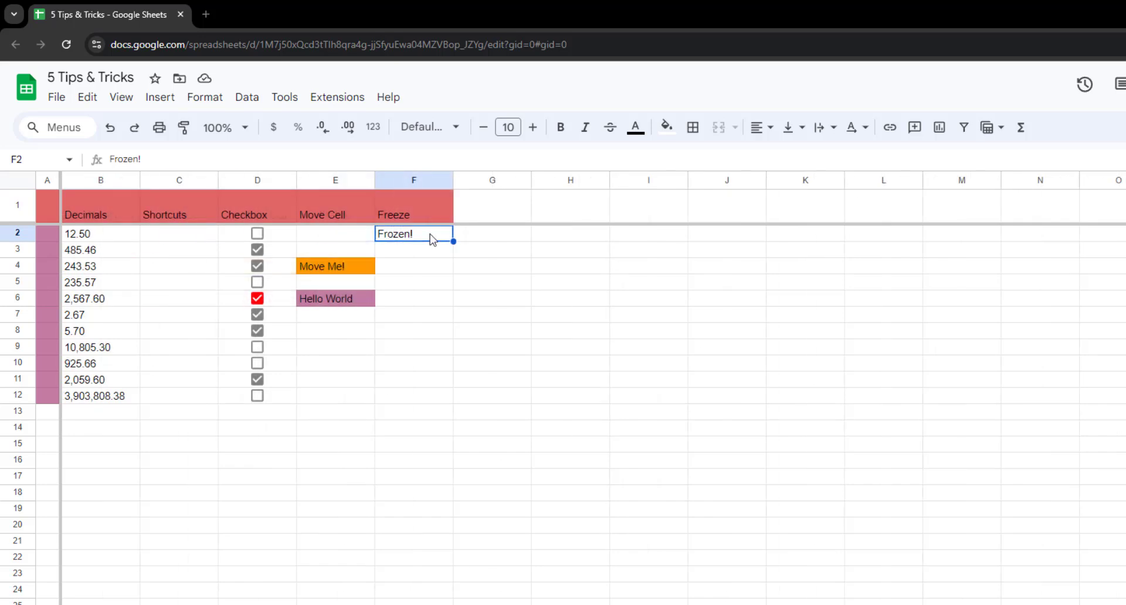